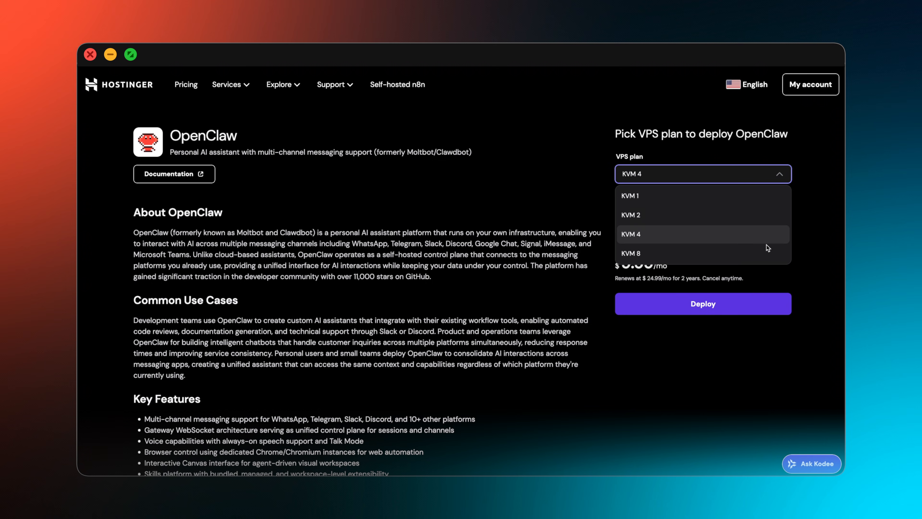
Select the KVM 2 VPS plan for OpenClaw and proceed to deploy it
click(765, 250)
click(786, 176)
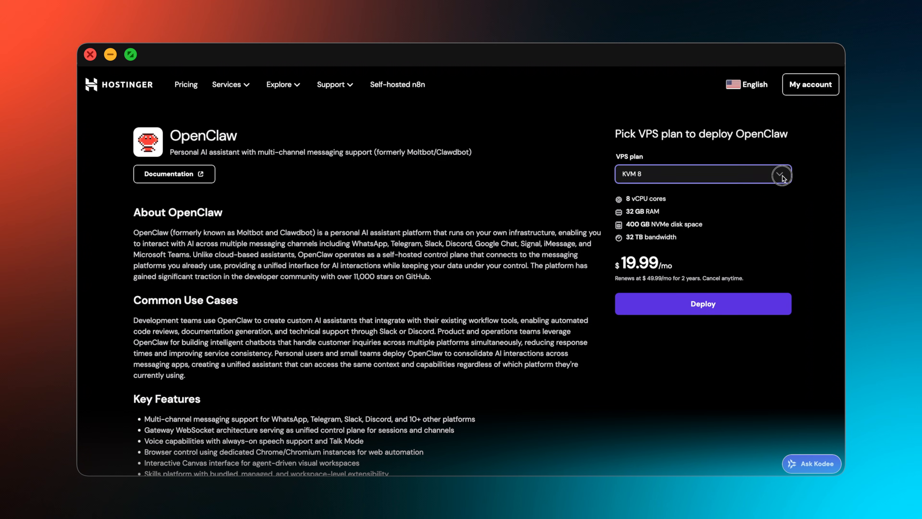
click(773, 213)
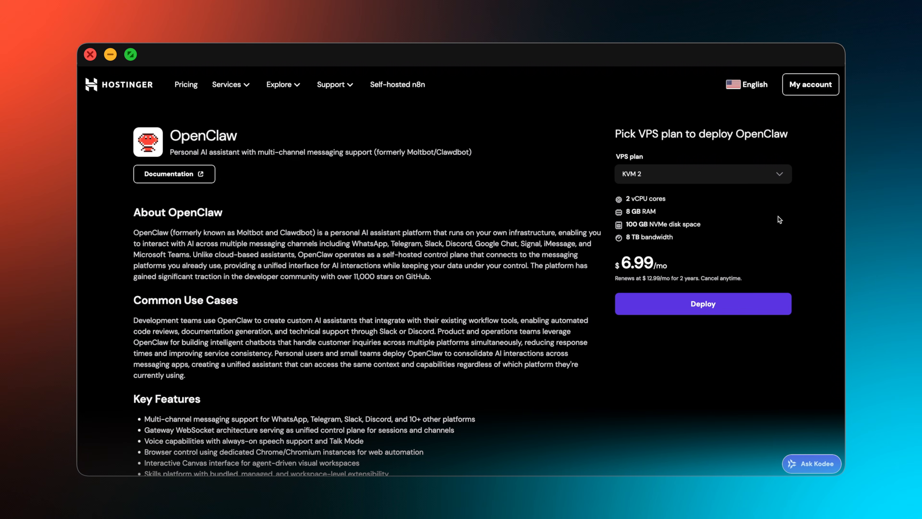
click(750, 306)
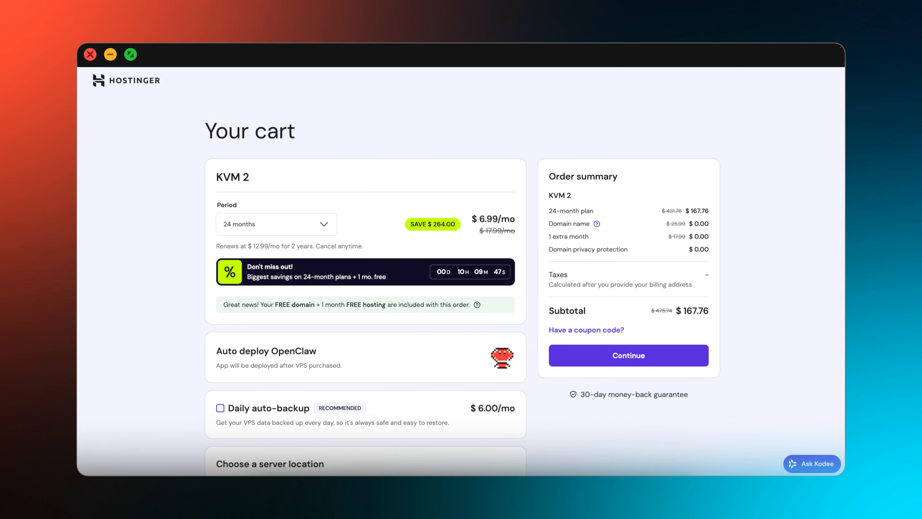
Compare the 1-month and 12-month billing periods for the KVM 2 plan, and return the period to 24 months
click(331, 228)
click(320, 243)
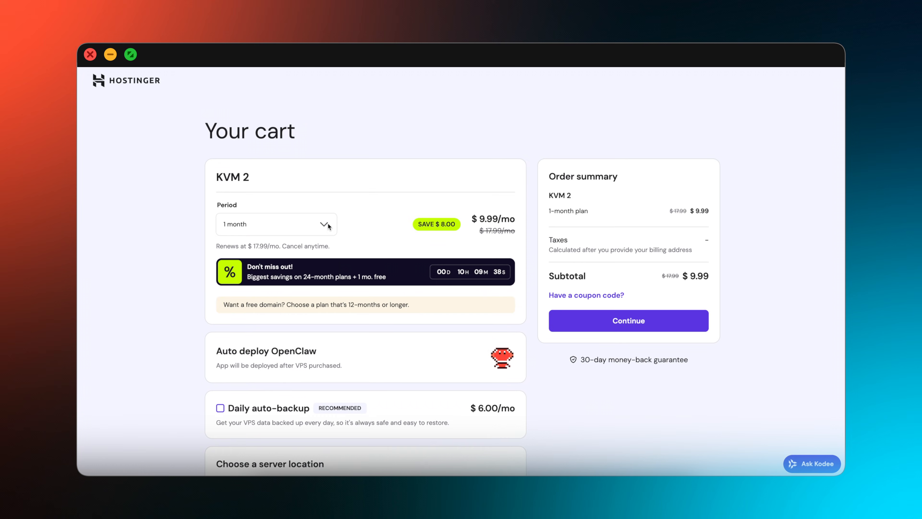
click(328, 226)
click(324, 265)
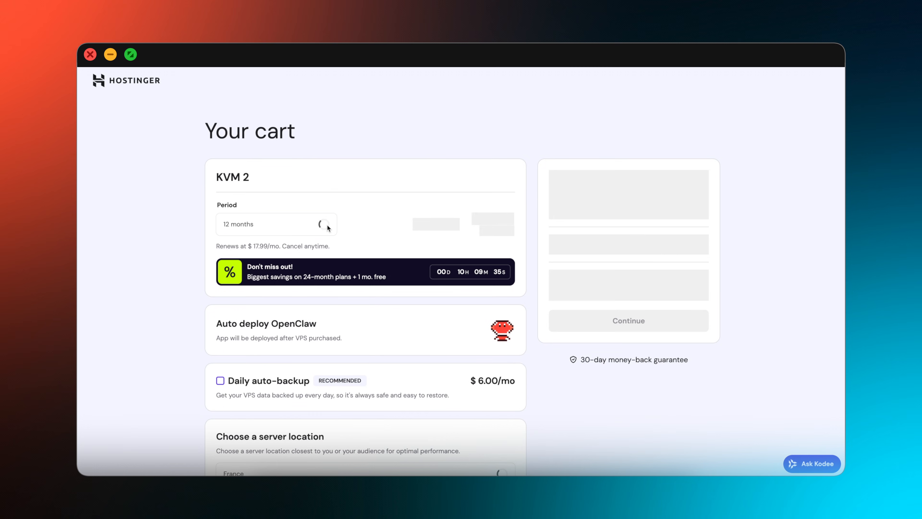
click(323, 224)
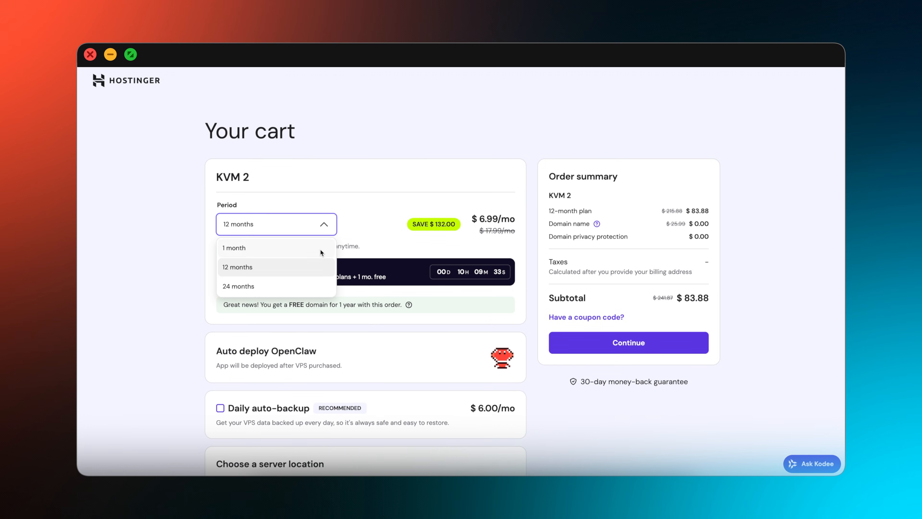
click(314, 282)
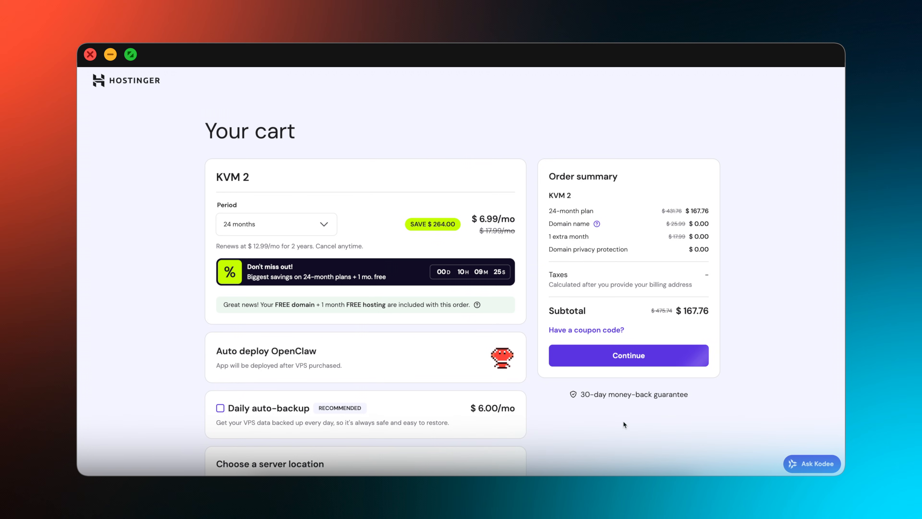
Set the server location to United States by searching the location list for "un"
scroll(574, 434, down, 3)
scroll(574, 434, down, 1)
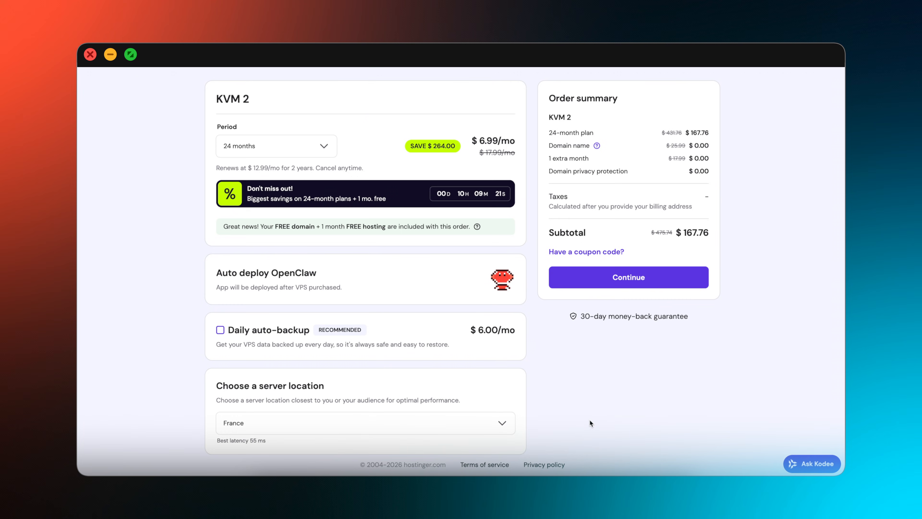
click(507, 428)
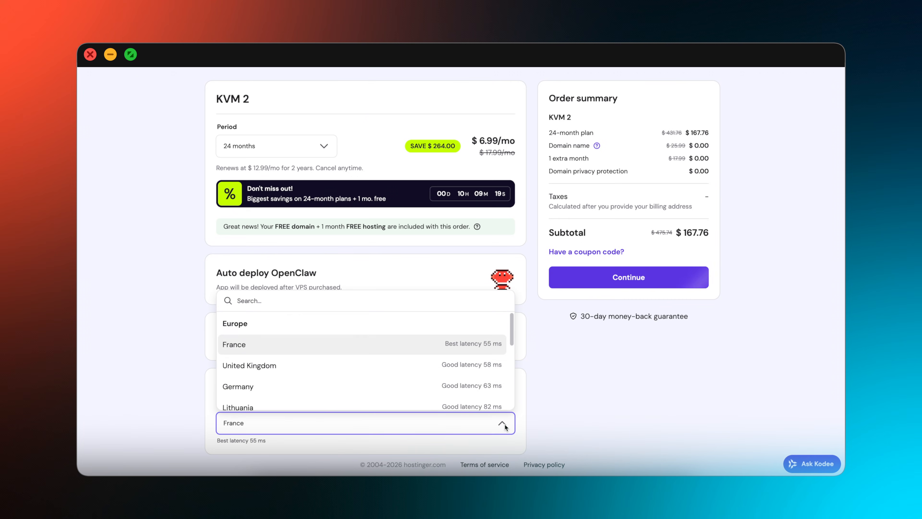
scroll(443, 381, down, 1)
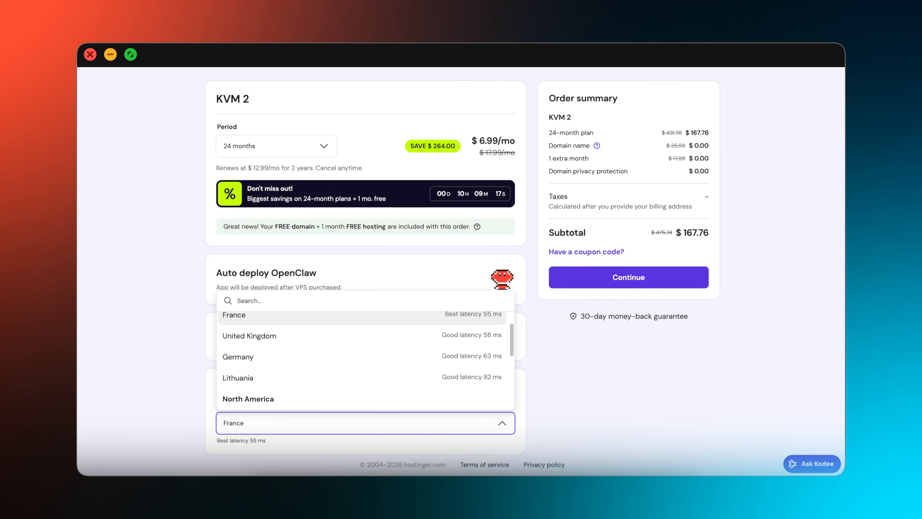
text(un)
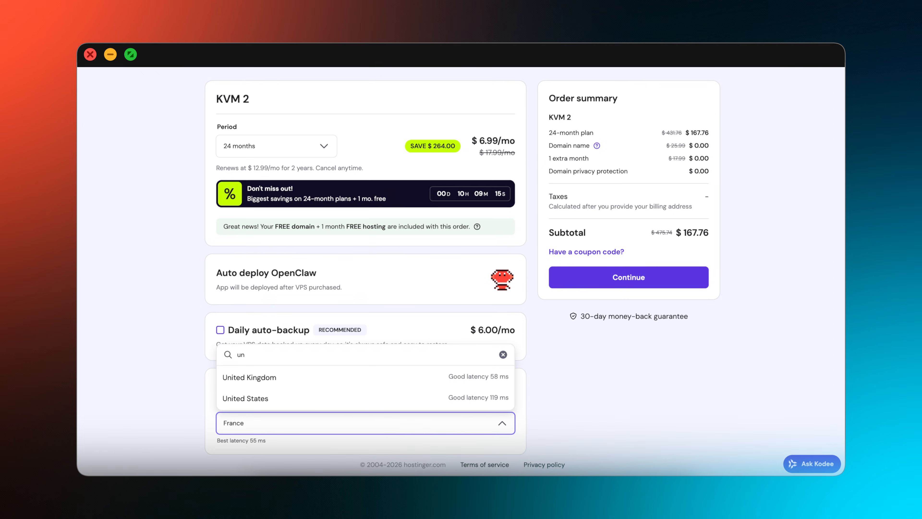
click(391, 402)
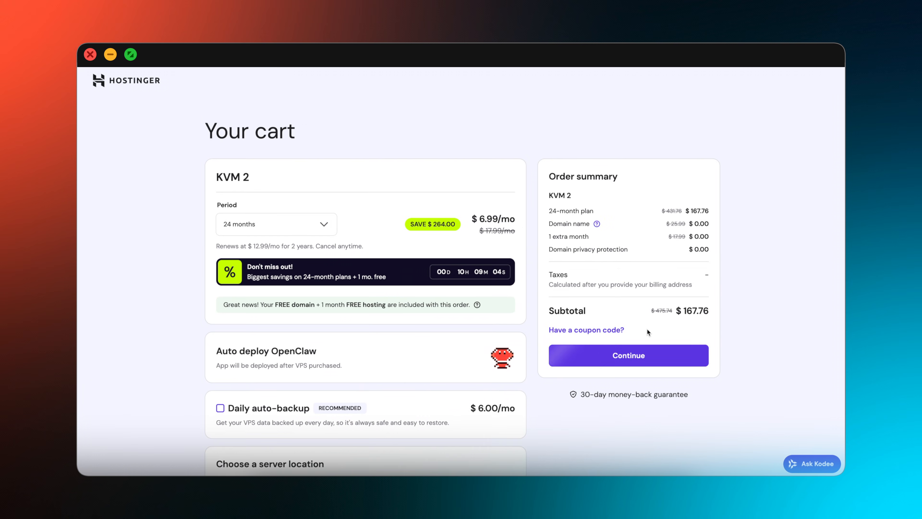
Apply the coupon code PROFITSTUDIO to the order and continue to checkout
click(609, 330)
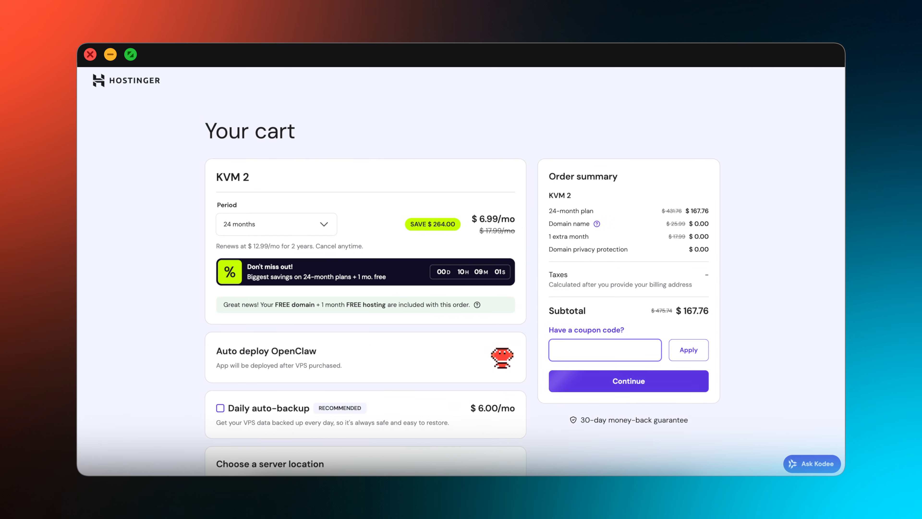
text(PRO)
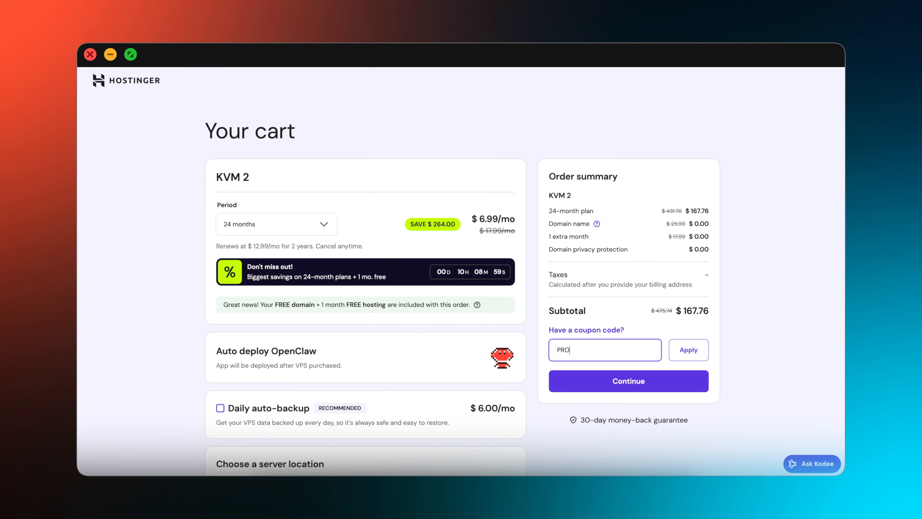
text(FITSTUDI)
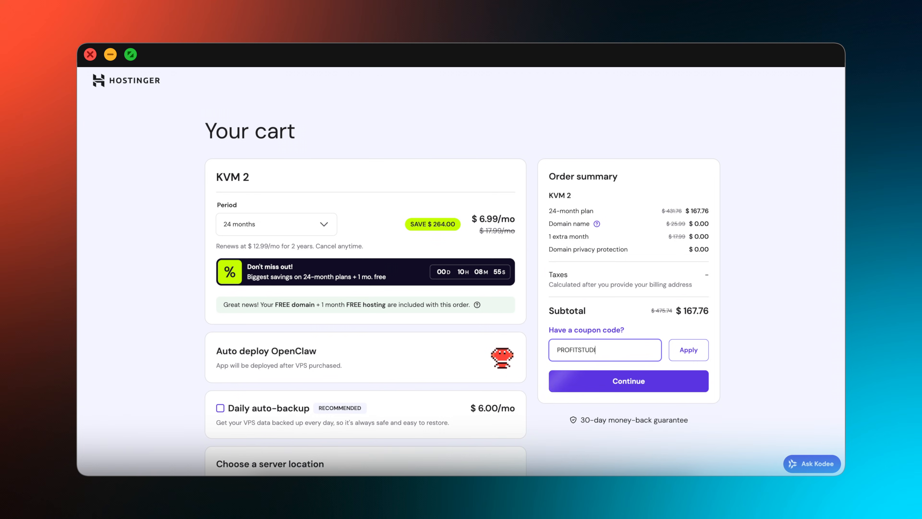
text(O)
click(706, 350)
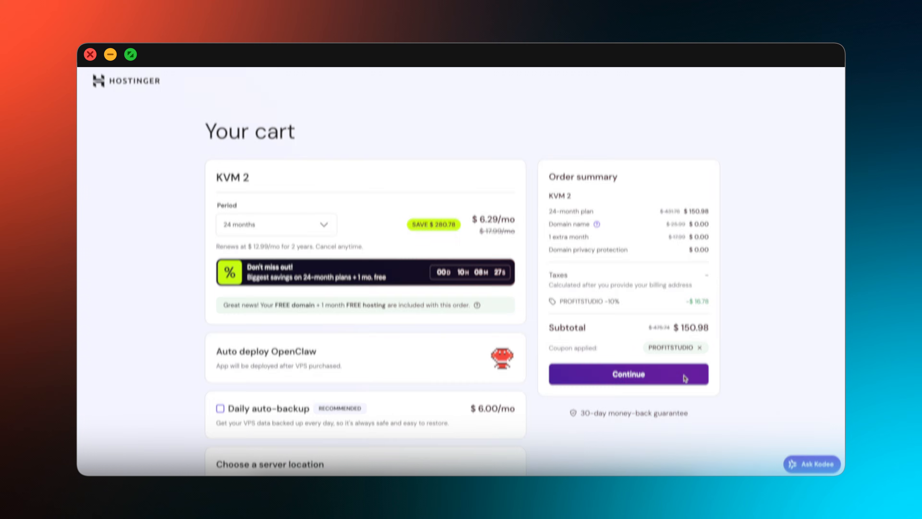
click(684, 377)
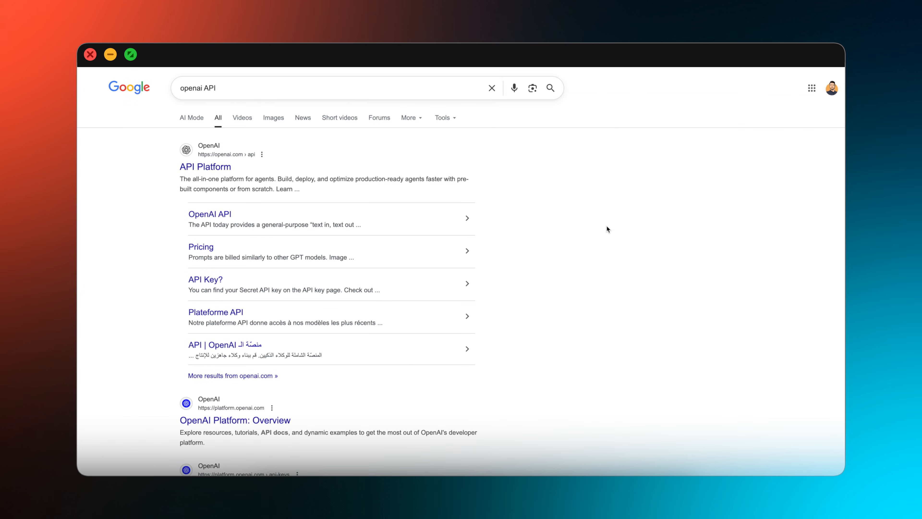
Open OpenAI's API Platform page from the Google results and log in to the API Platform
click(220, 169)
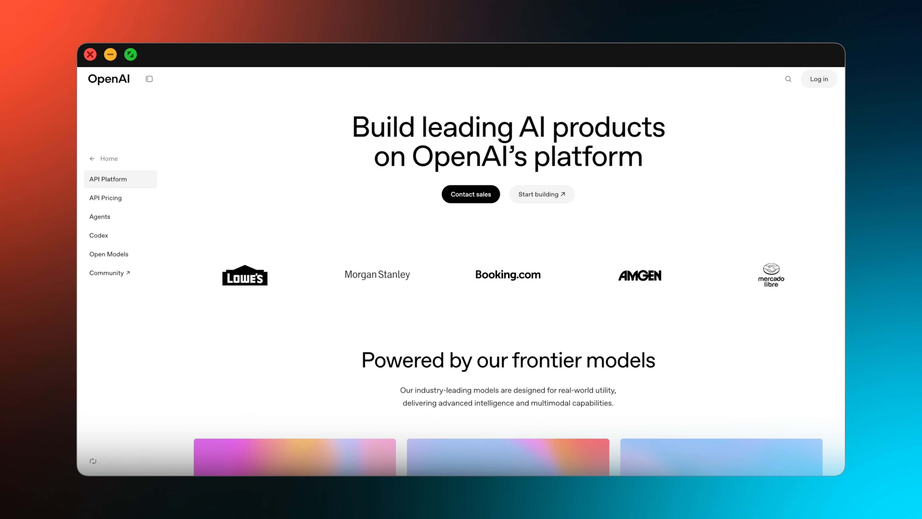
click(819, 78)
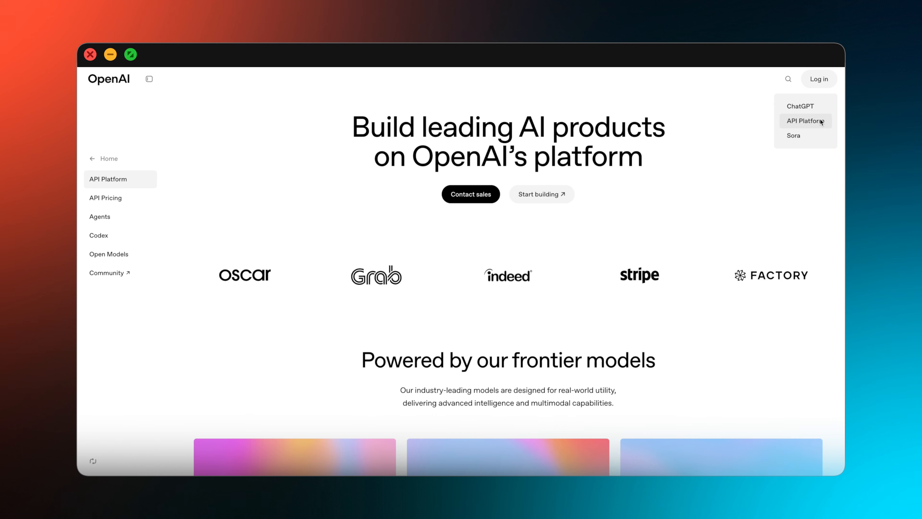
click(805, 121)
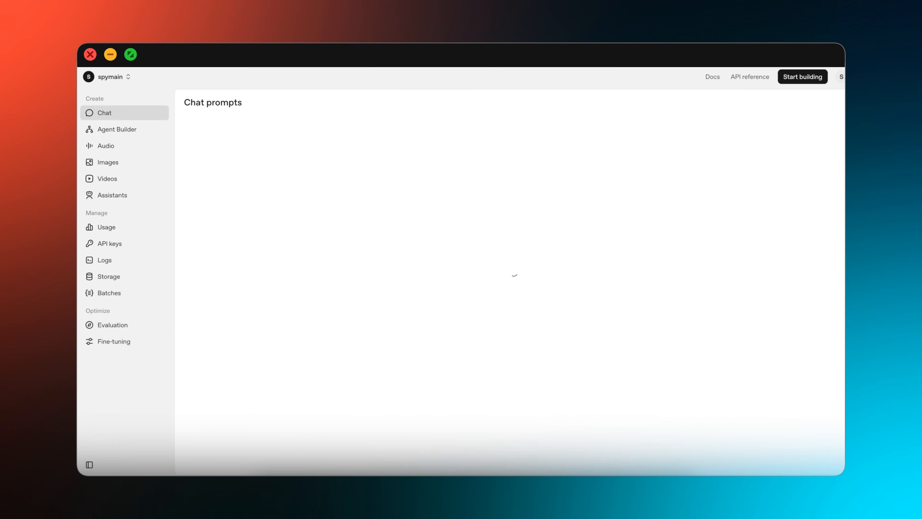
Create a new secret API key named OpenClaw on the OpenAI platform
click(142, 244)
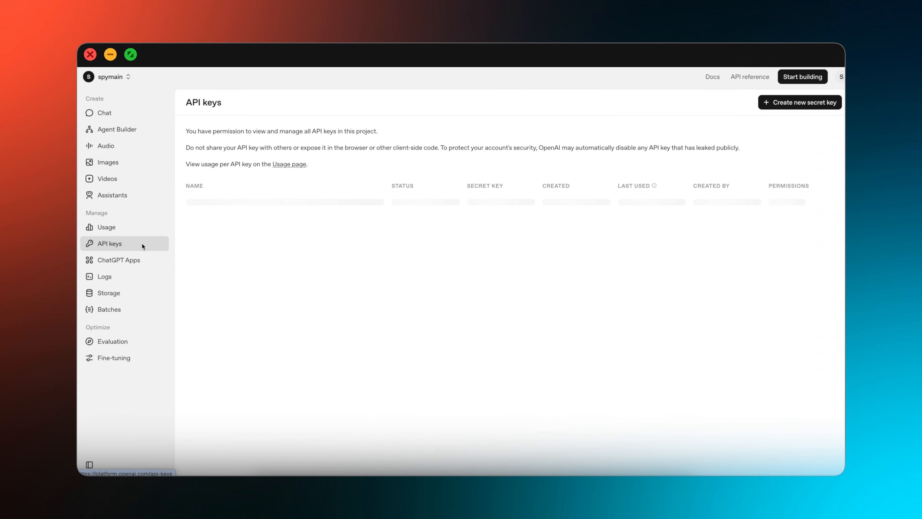
click(825, 107)
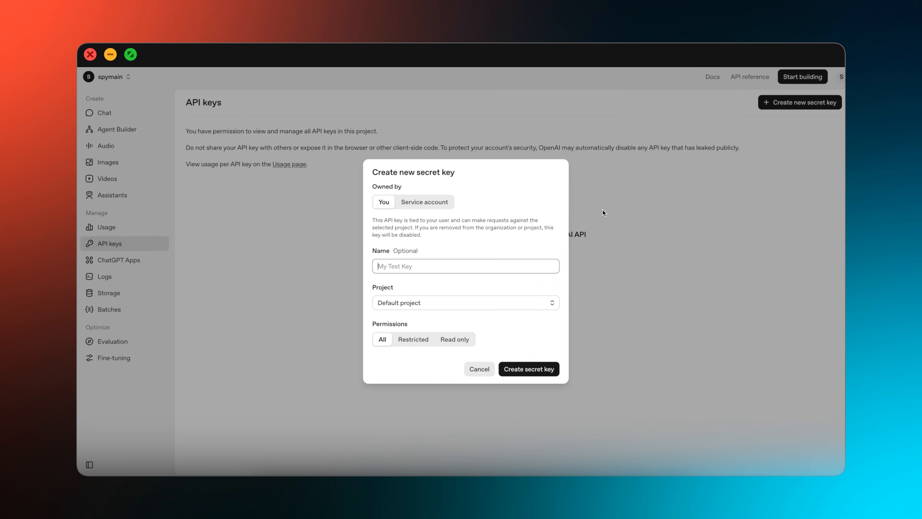
text(OpenClaw)
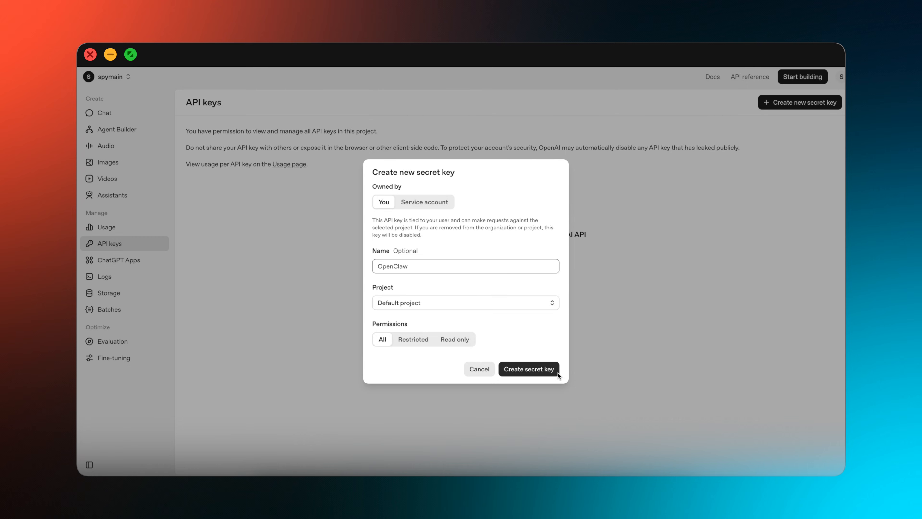
click(555, 371)
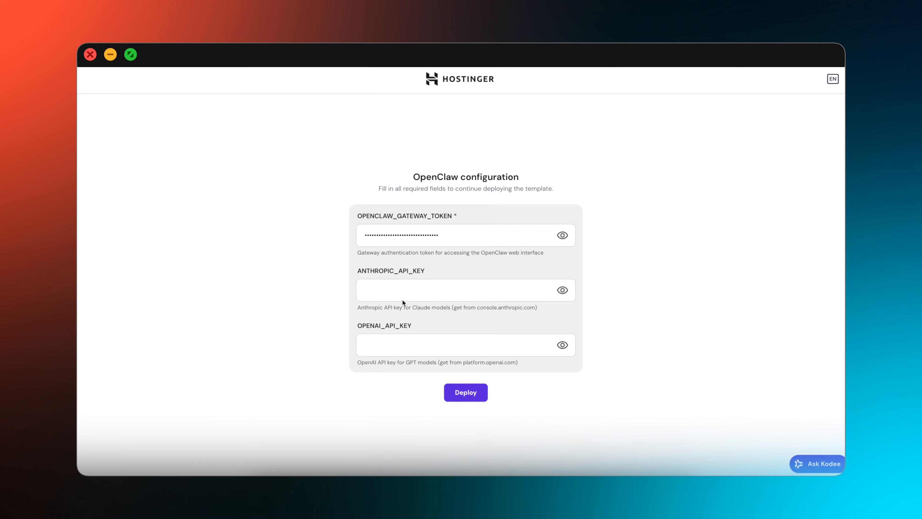
Paste the OpenAI API key into the OPENAI_API_KEY field of the OpenClaw configuration and deploy the template
click(410, 340)
key(super+v)
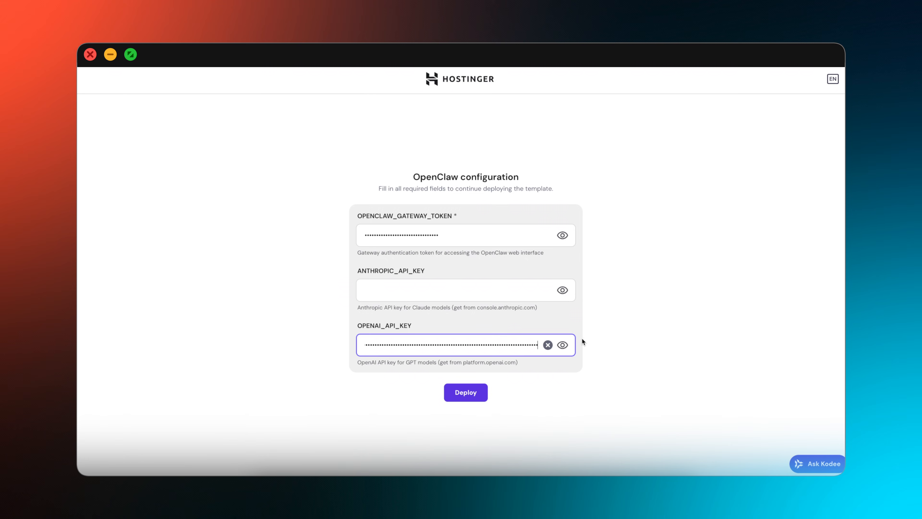
click(725, 349)
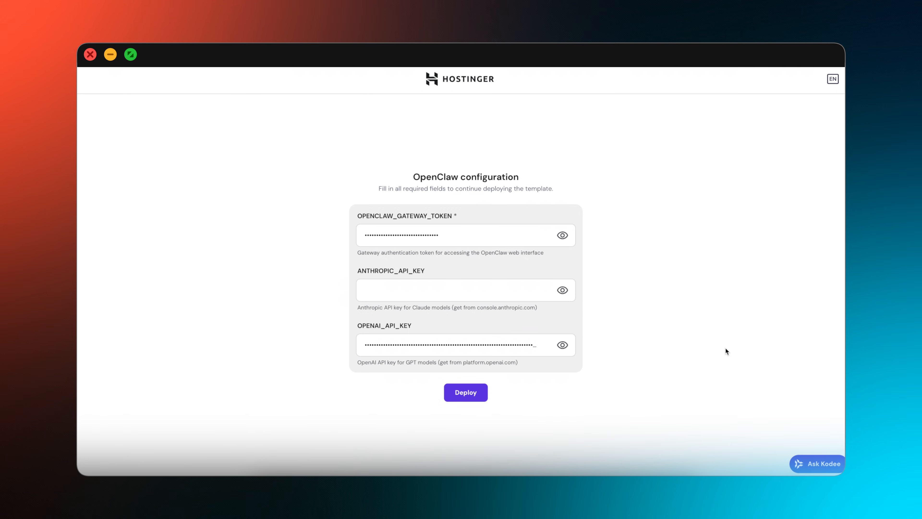
click(485, 397)
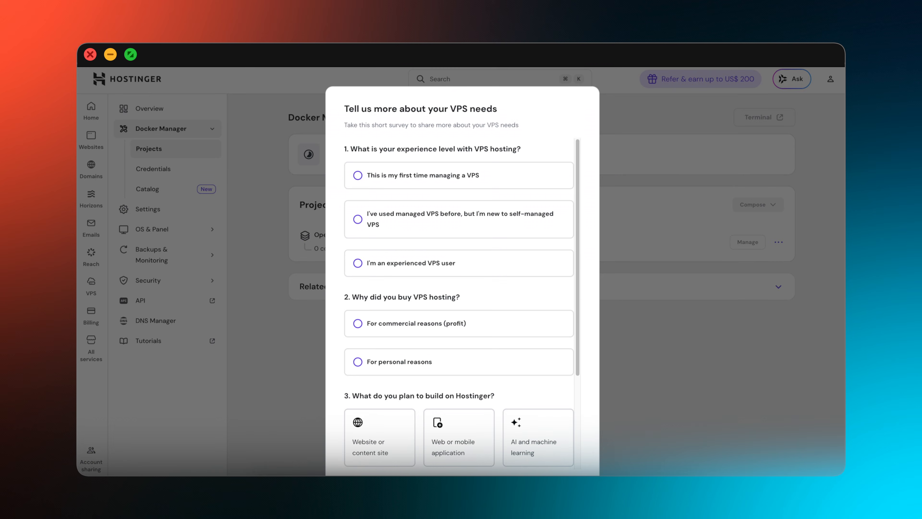
Submit the VPS survey with the answers experienced VPS user, personal reasons, and website or content site
click(475, 262)
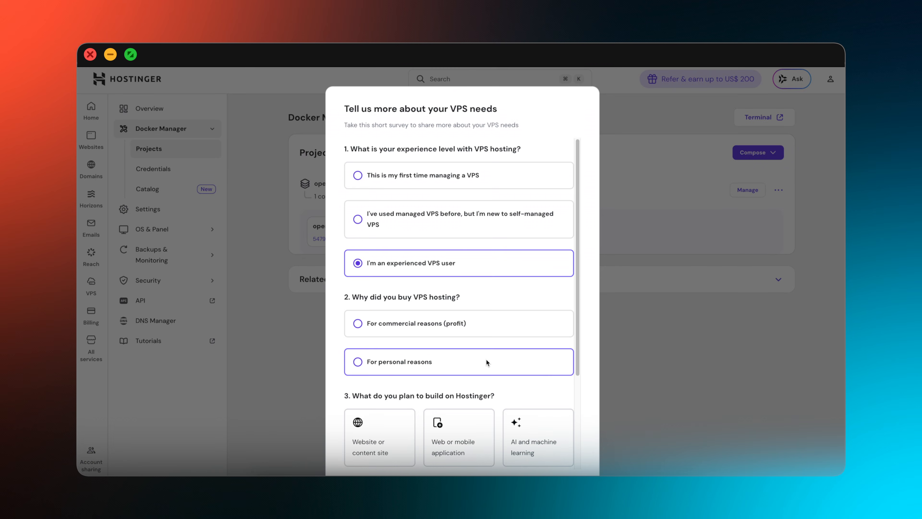
click(485, 358)
scroll(454, 427, down, 5)
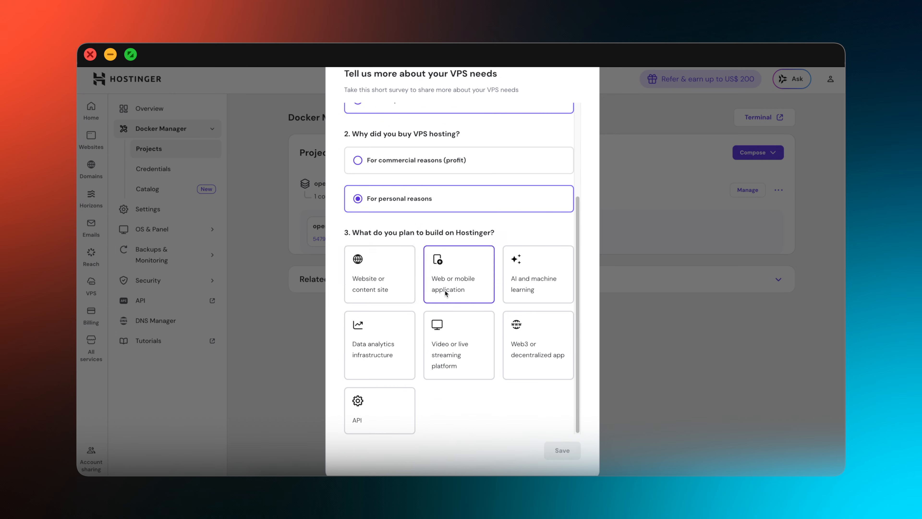
click(381, 276)
click(568, 451)
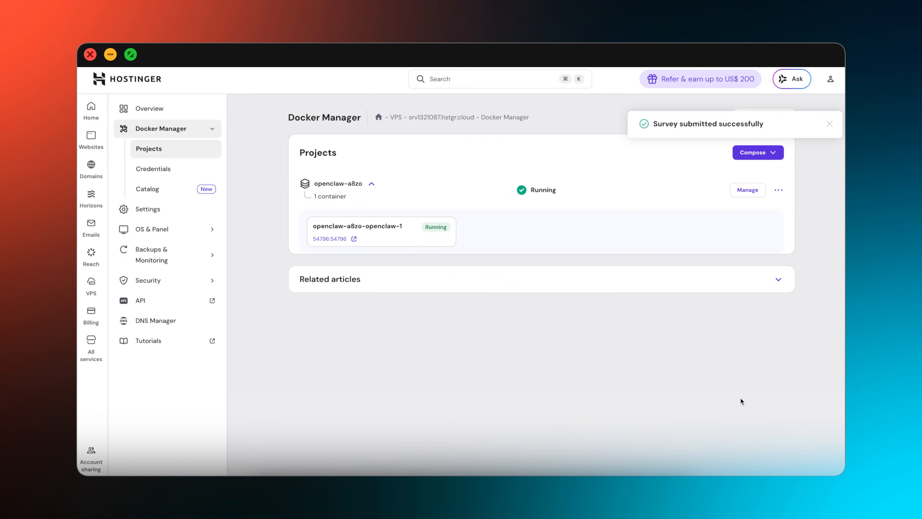
Open the OpenClaw container's gateway dashboard, paste the gateway token into the Overview's Gateway Access settings and connect
click(341, 242)
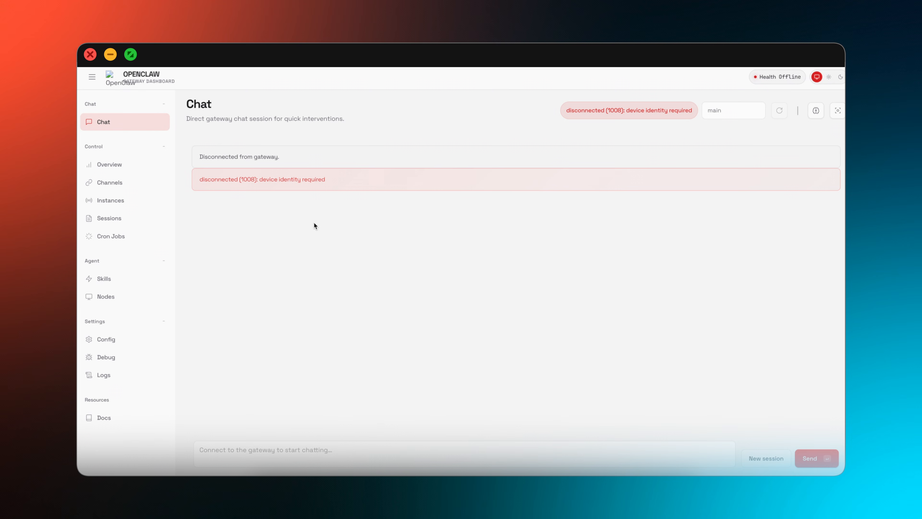
click(136, 166)
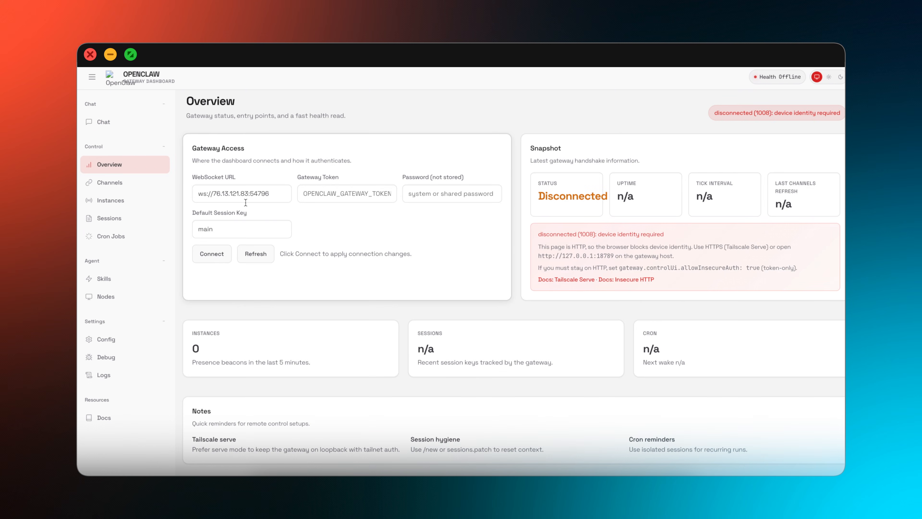
click(334, 196)
key(super+v)
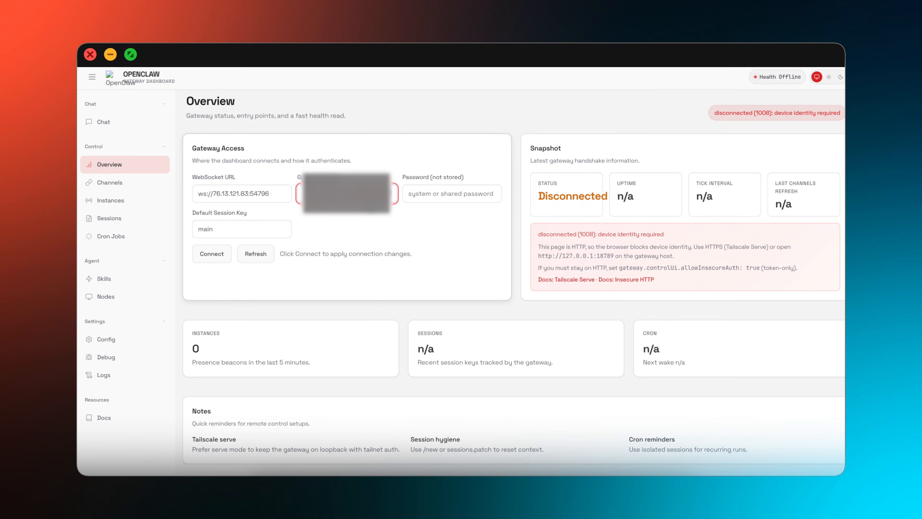
click(375, 217)
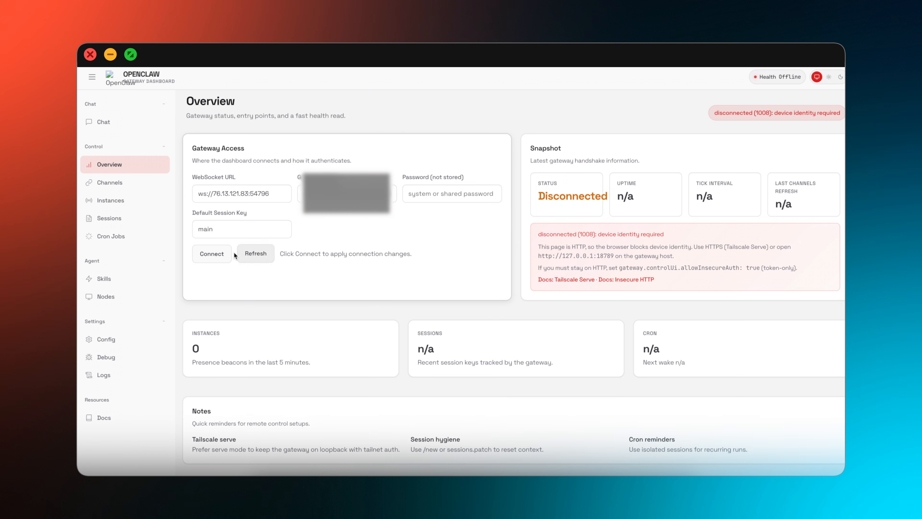
click(212, 254)
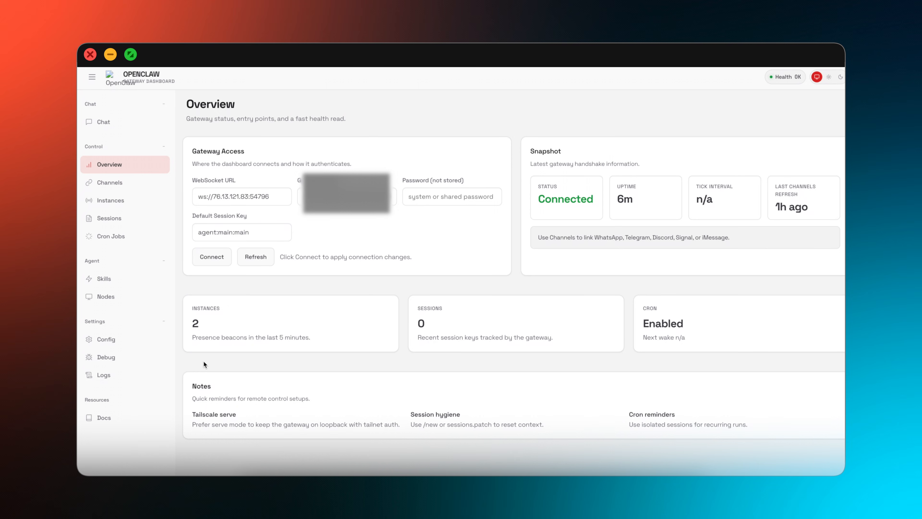
Open the OpenClaw config as raw JSON5 and replace its entire contents with the copied configuration template containing the Telegram channel settings
click(151, 341)
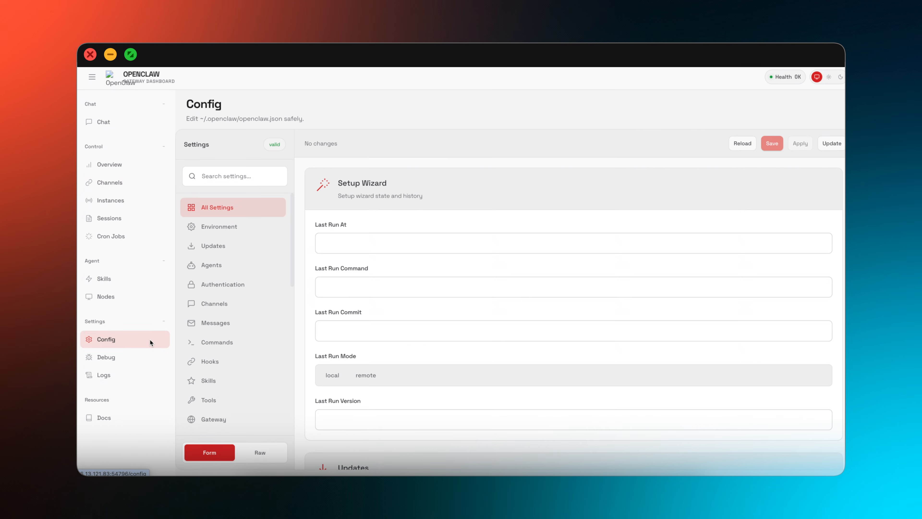
click(273, 454)
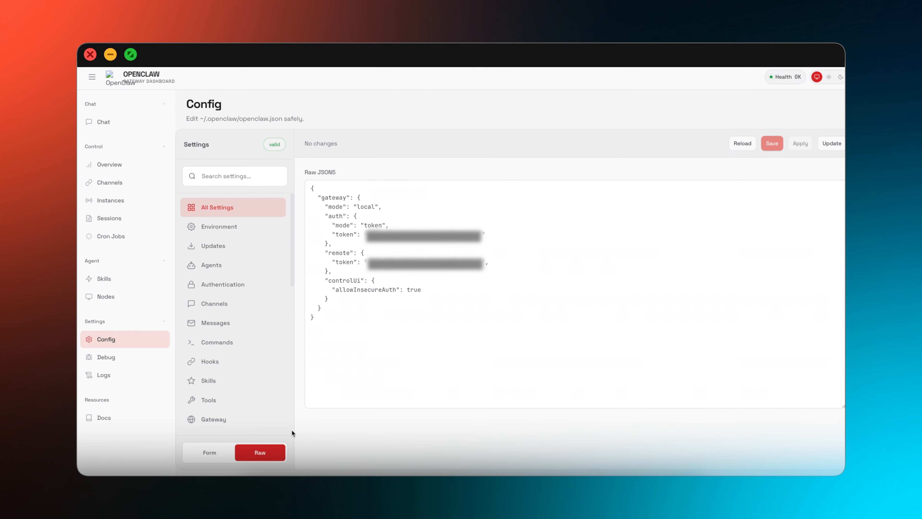
drag(327, 325, 308, 179)
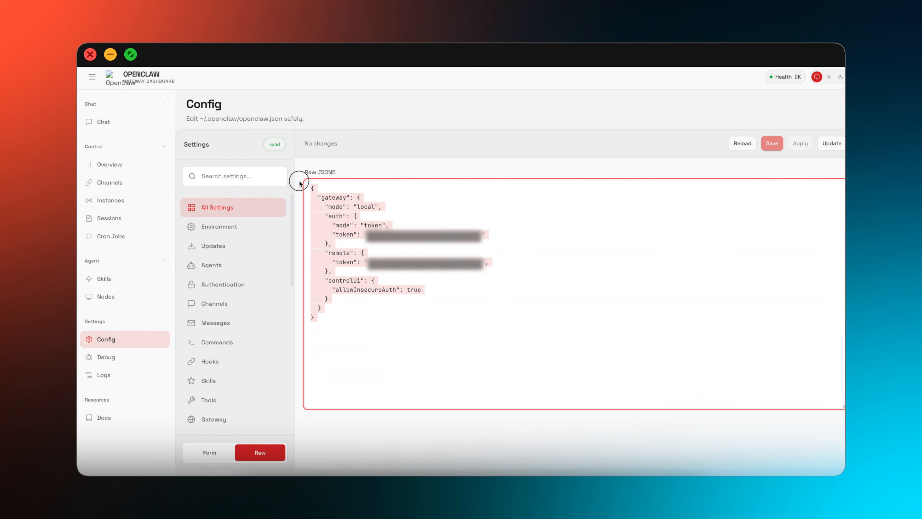
scroll(381, 337, up, 15)
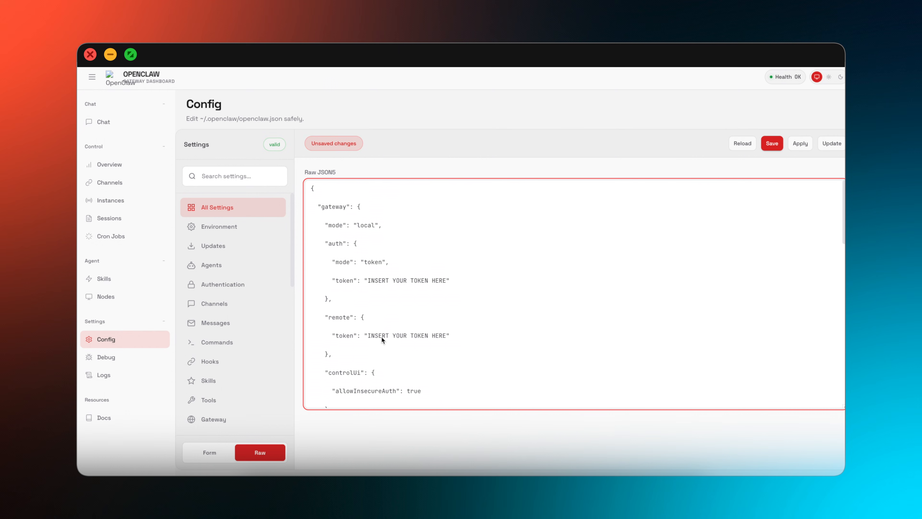
Replace both token placeholders, under gateway auth and gateway remote, with the copied gateway token
drag(368, 279, 449, 281)
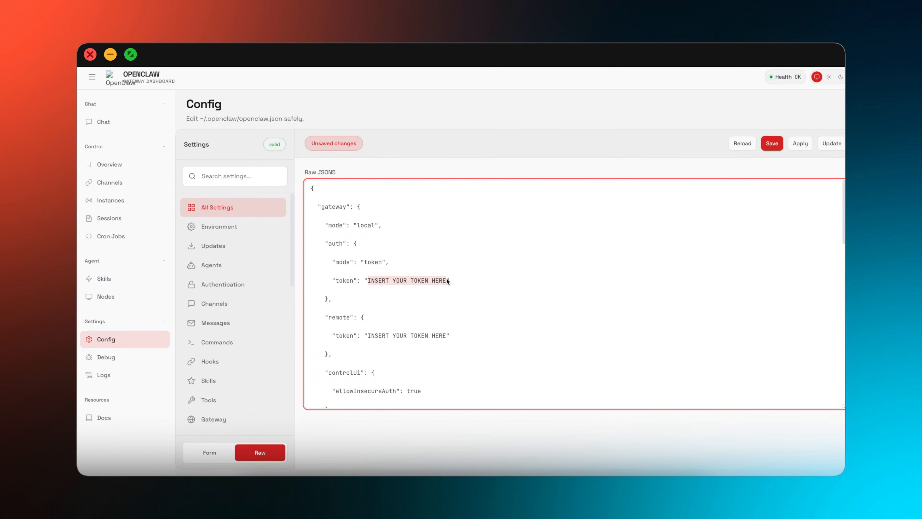
key(super+v)
drag(368, 336, 445, 339)
key(super+v)
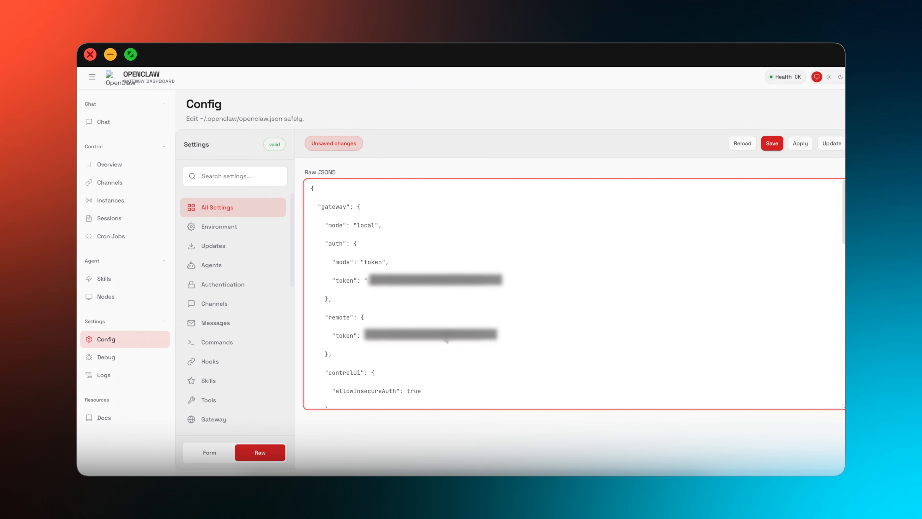
Check the available GPT models in ChatGPT and set the primary model version under agents defaults to 5.2 in the OpenClaw config
scroll(446, 341, down, 10)
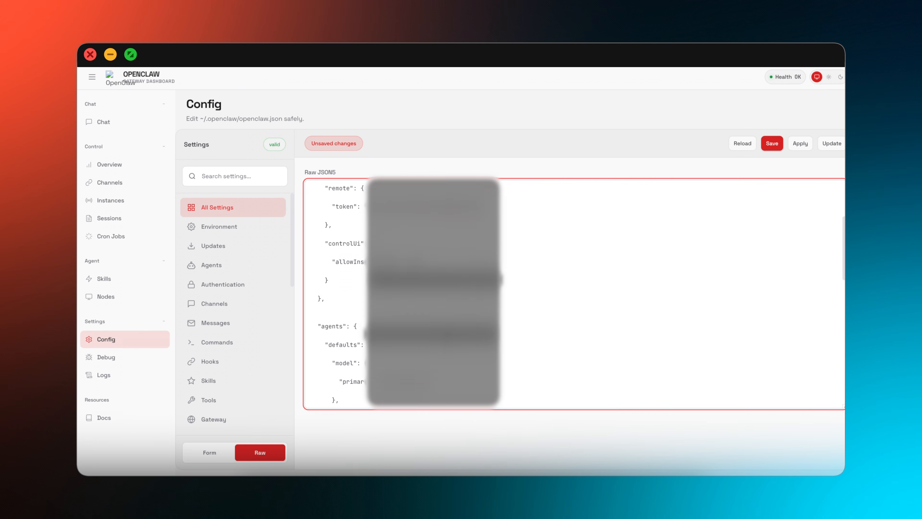
scroll(617, 294, down, 2)
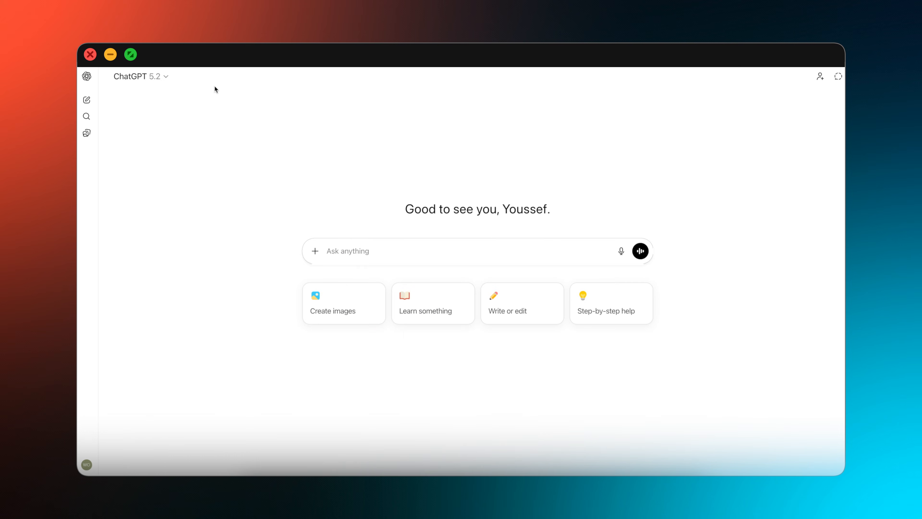
click(152, 76)
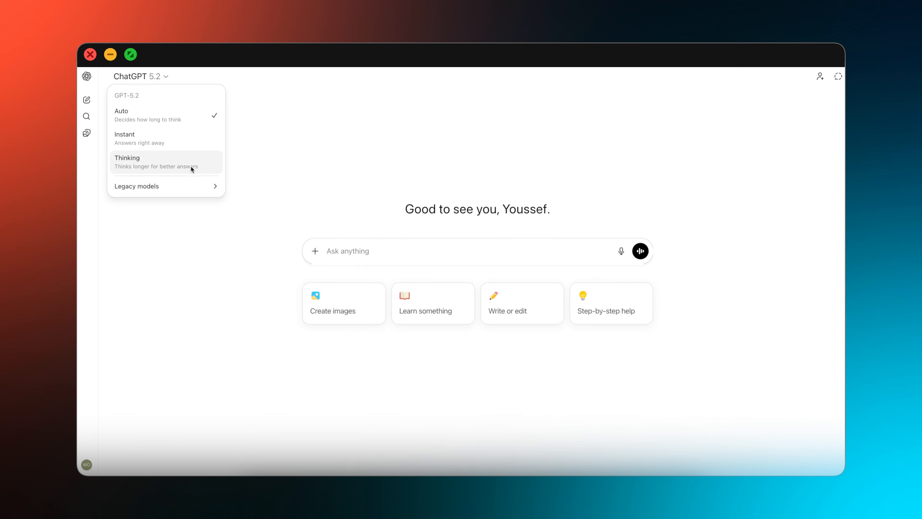
mouse_move(197, 183)
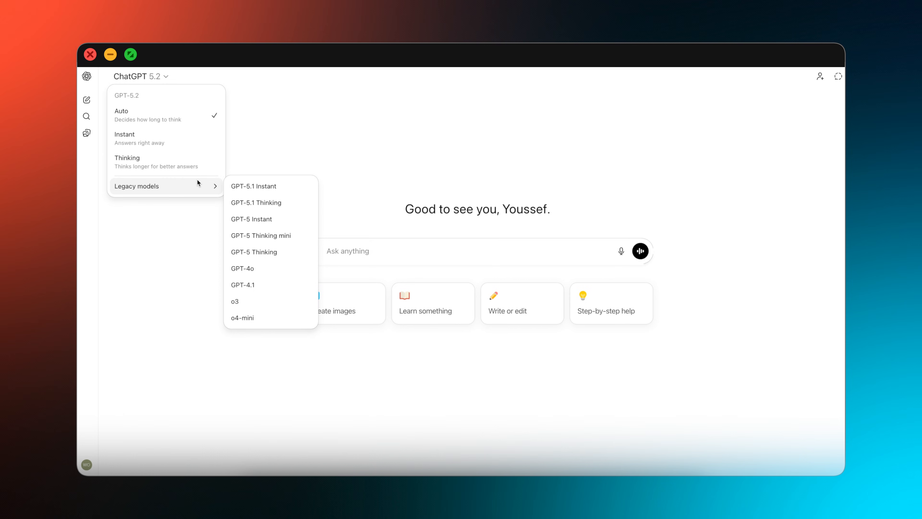
click(279, 107)
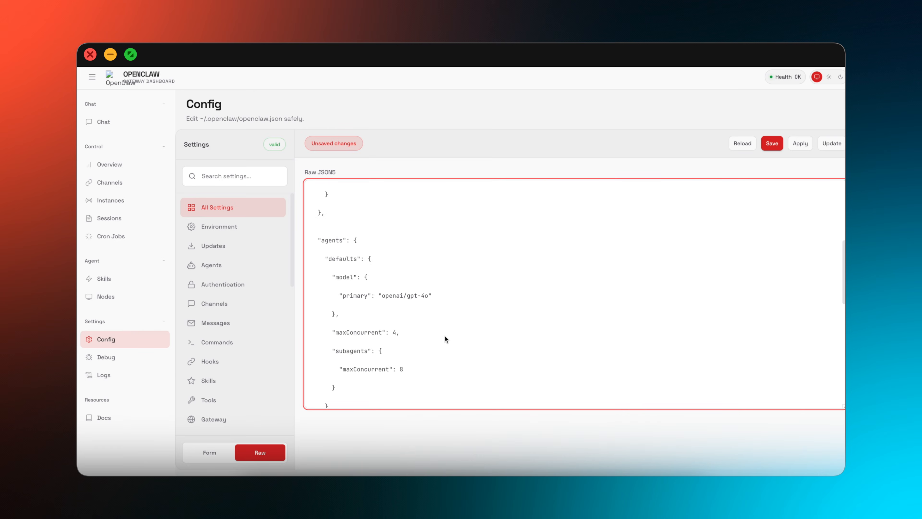
text(5.2)
Locate the config's Telegram channel placeholders, switch to Telegram, search for /botfather and start the verified BotFather chat
scroll(436, 353, down, 10)
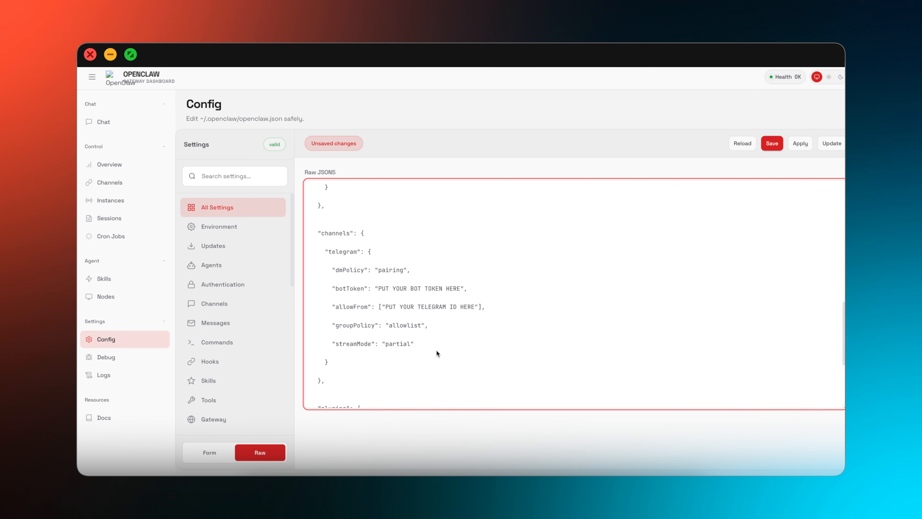
scroll(437, 352, down, 1)
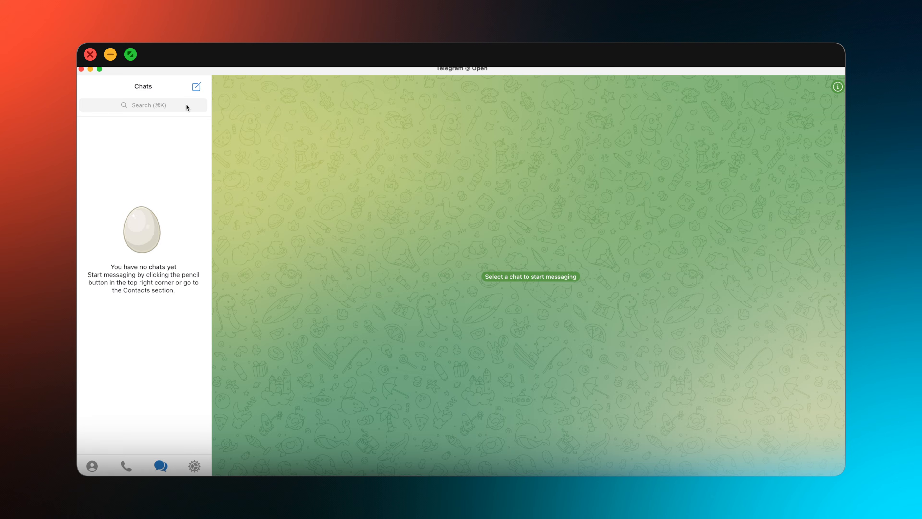
click(186, 105)
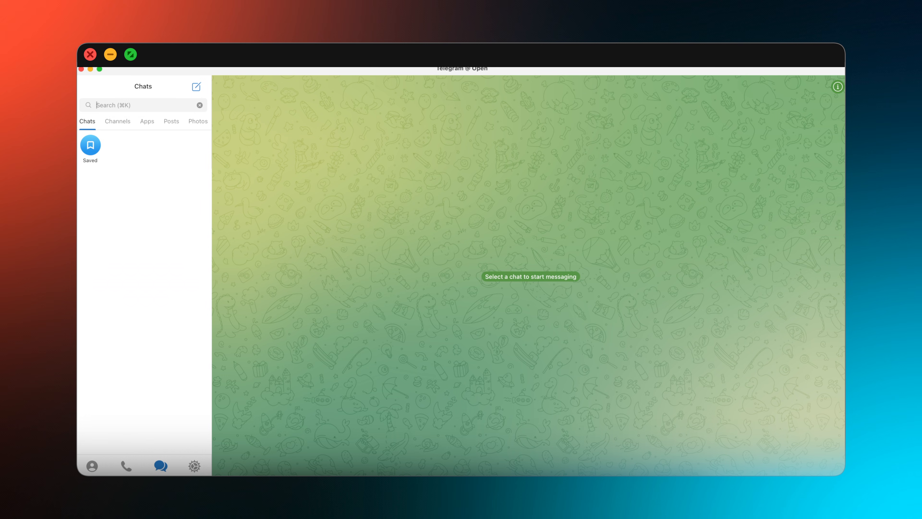
text(/botfather)
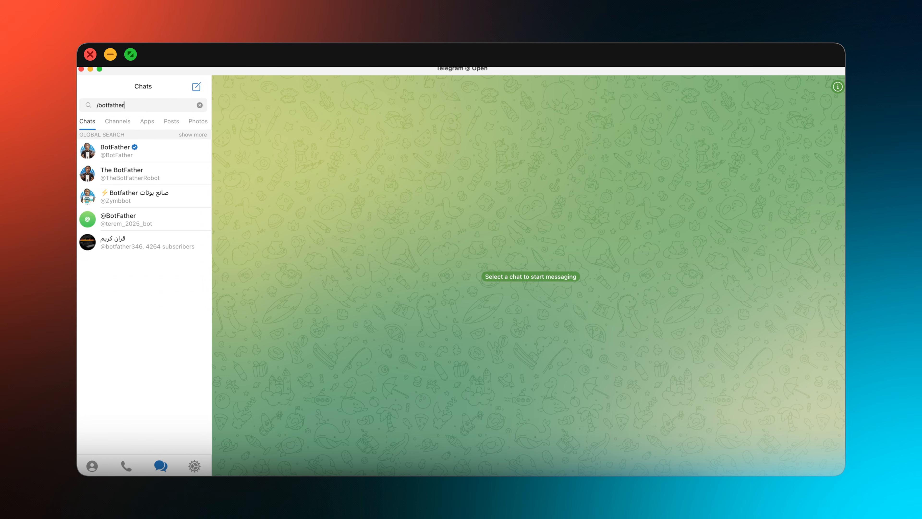
click(154, 151)
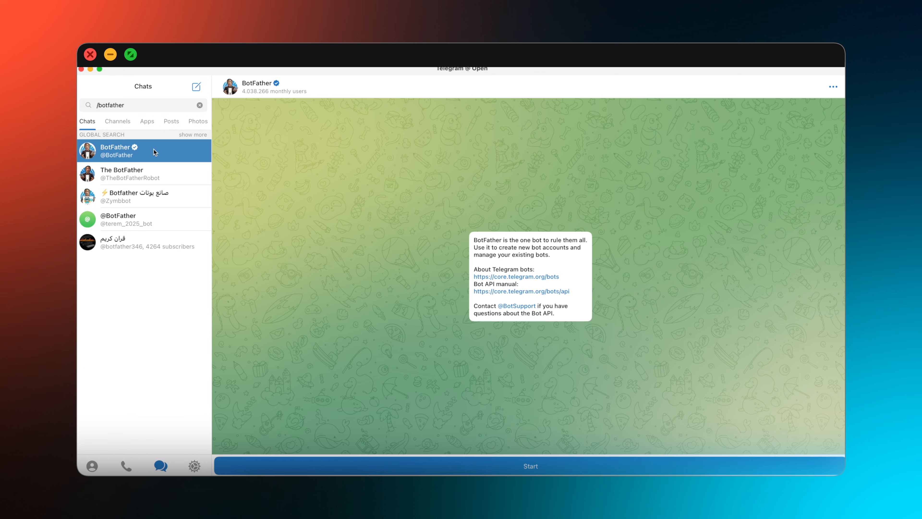
click(592, 460)
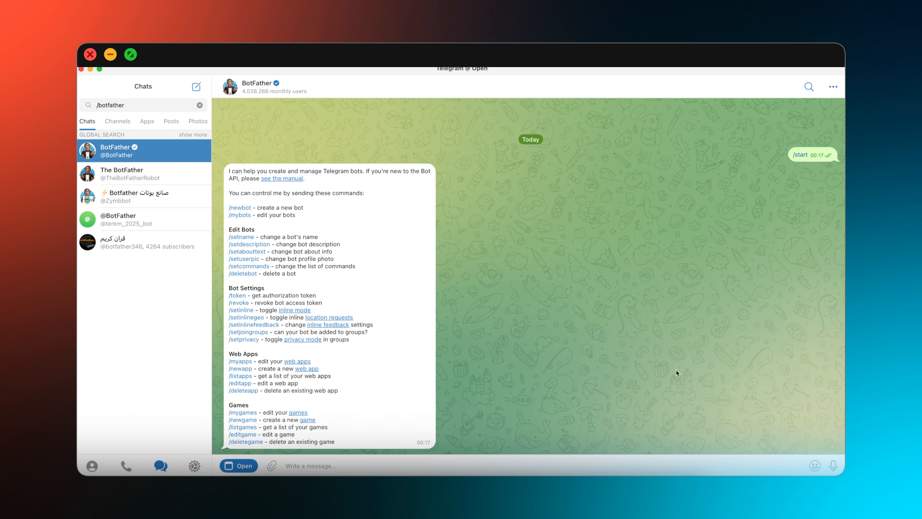
Create a new bot through BotFather with the name Profitstudio and the username profitstudiobot
click(249, 210)
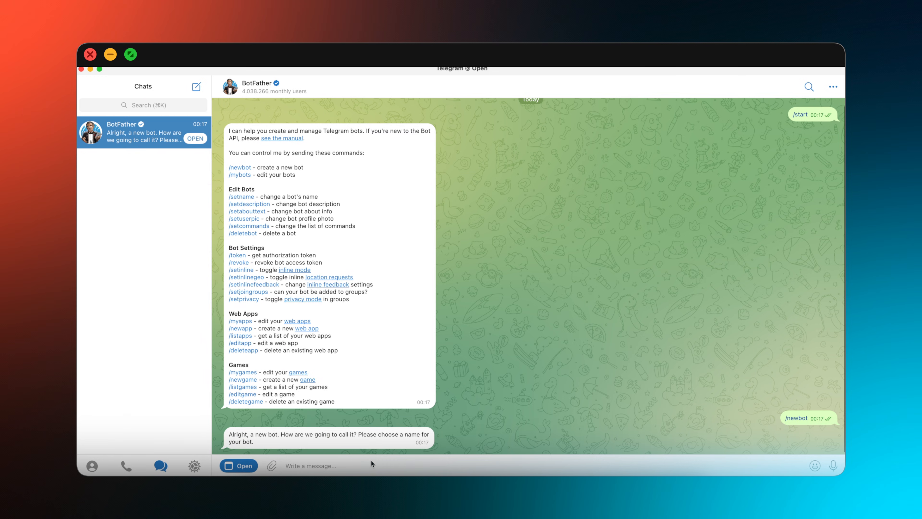
text(Profitstudio)
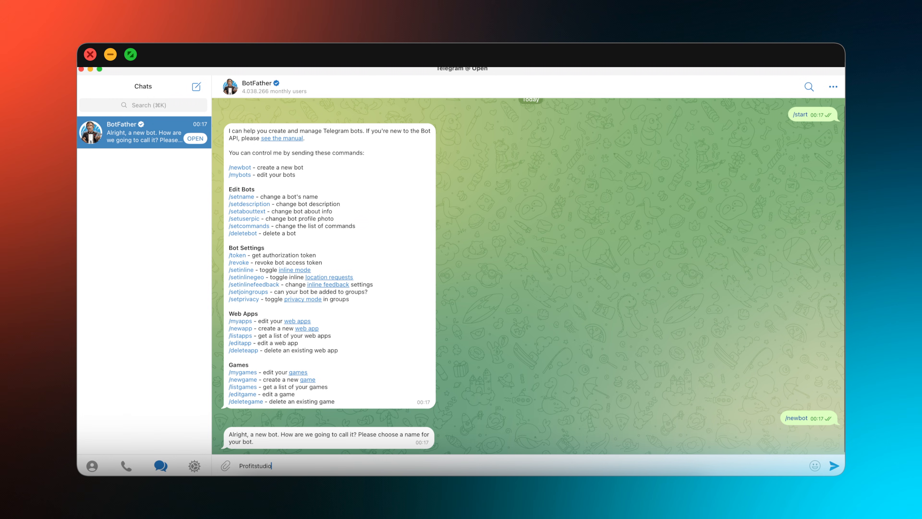
key(Return)
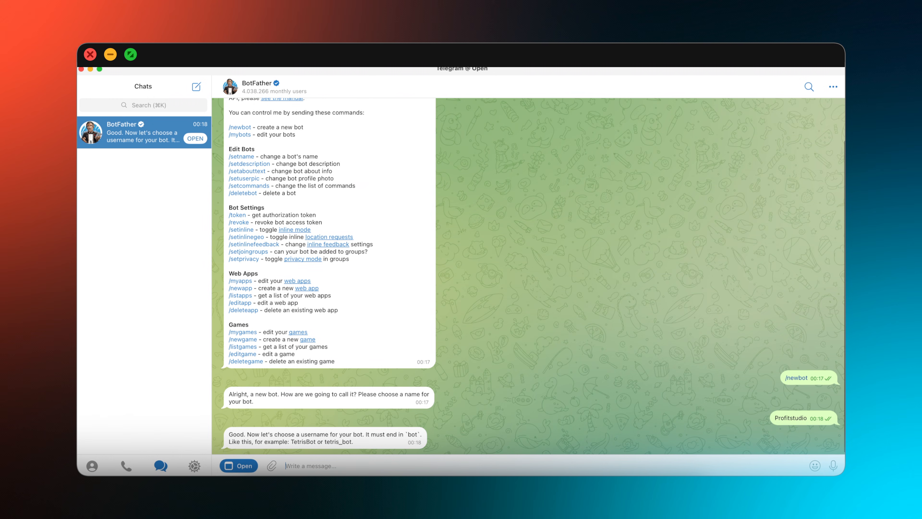
text(profitstudio-bot)
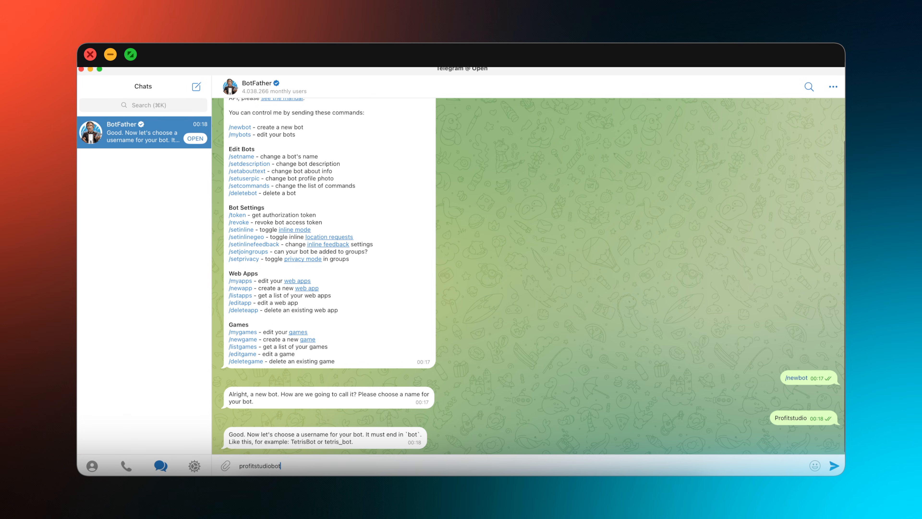
click(833, 466)
text(pro)
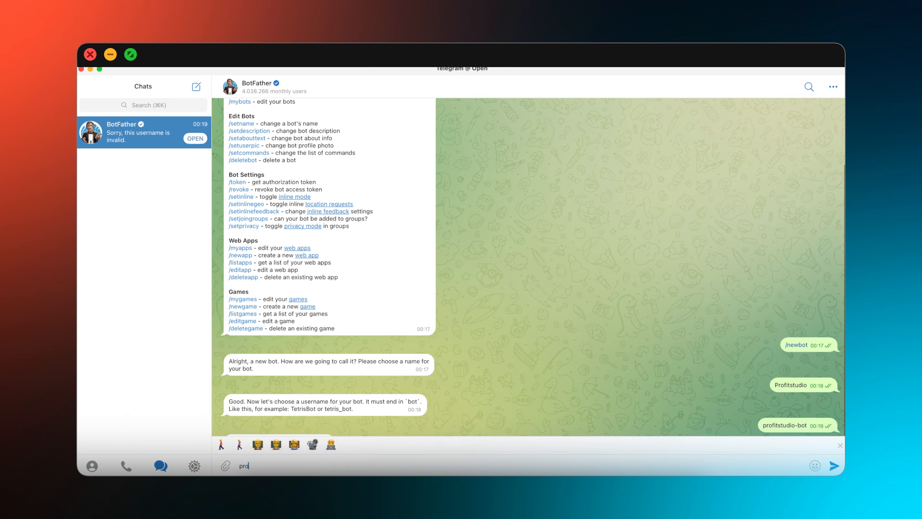
text(fitstudiobot)
key(Return)
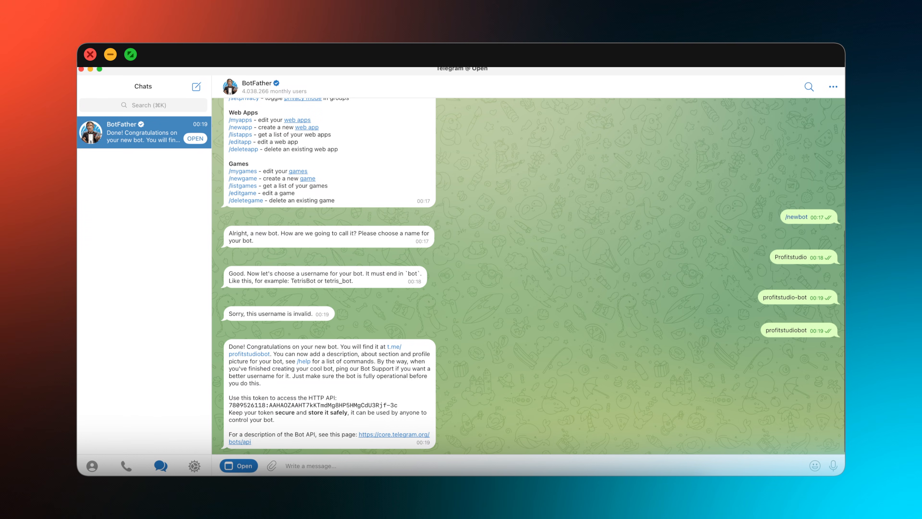
Copy the new bot's HTTP API token from BotFather and paste it over the botToken placeholder in the OpenClaw config
drag(397, 405, 229, 405)
key(super+c)
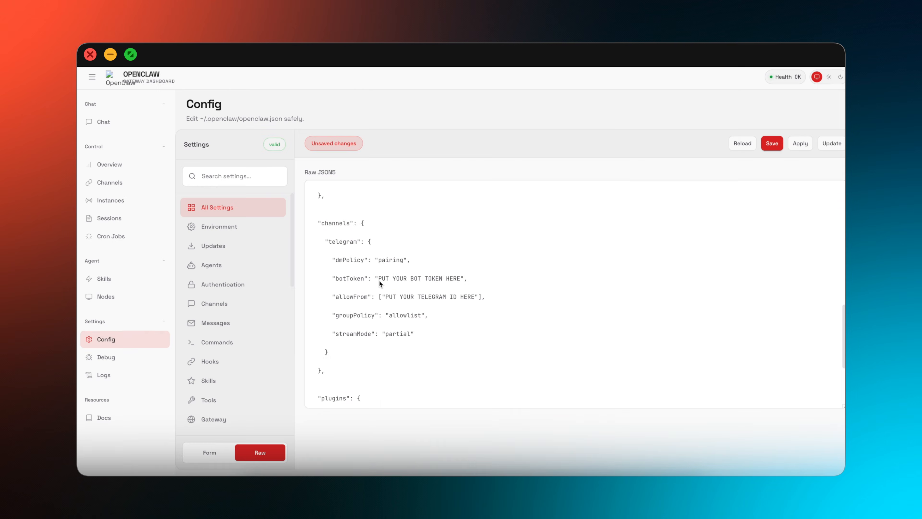
drag(378, 278, 459, 280)
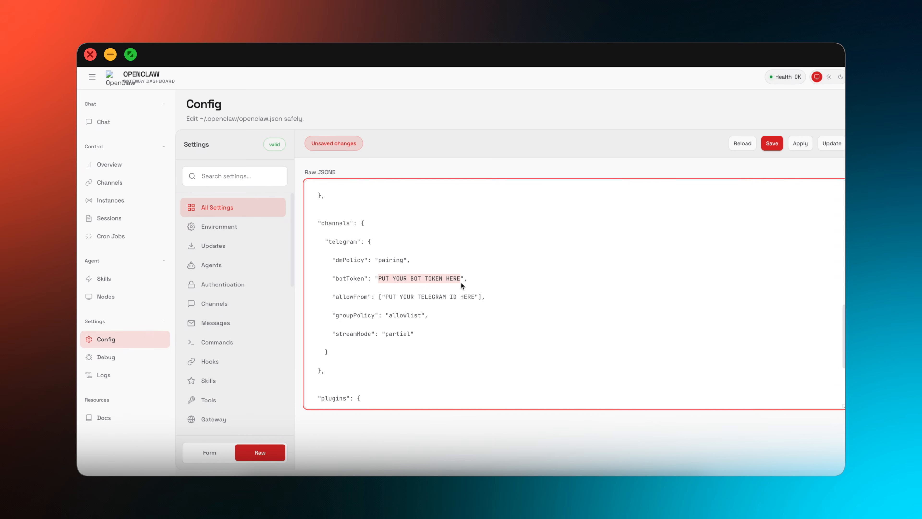
key(super+v)
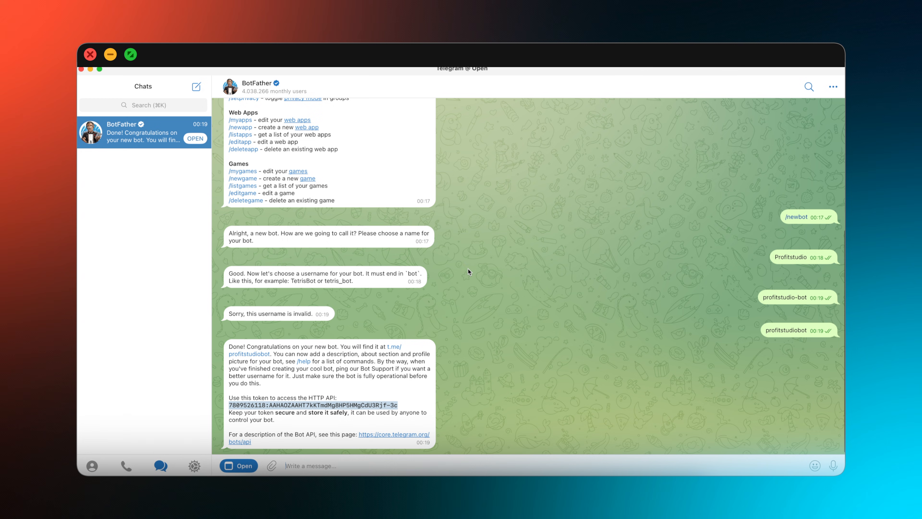
click(155, 106)
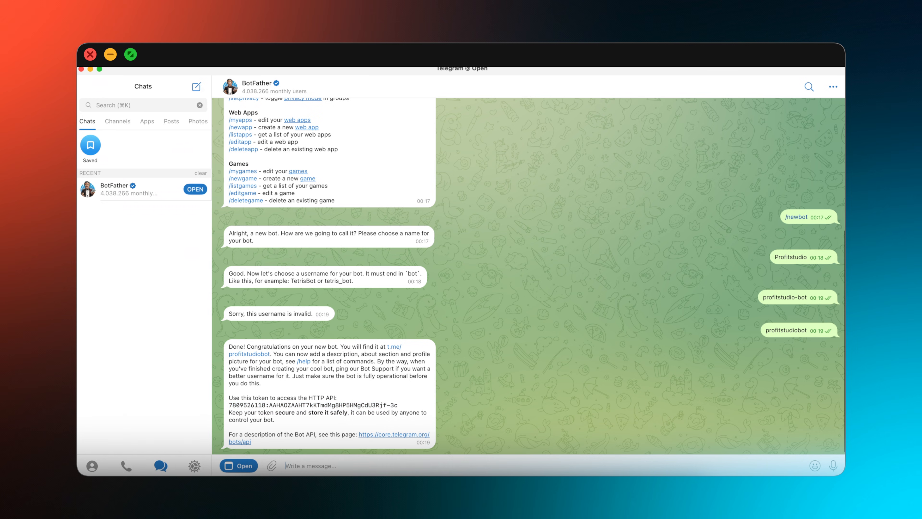
text(user)
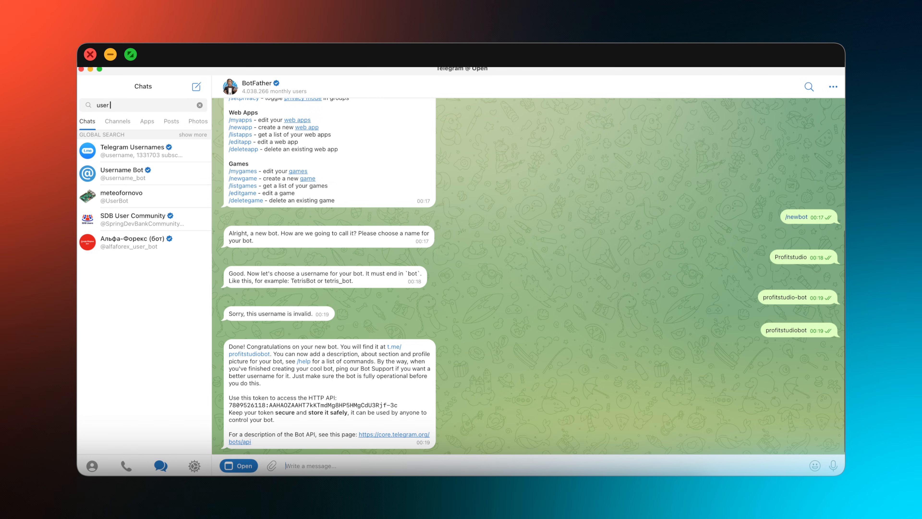
text( info bot)
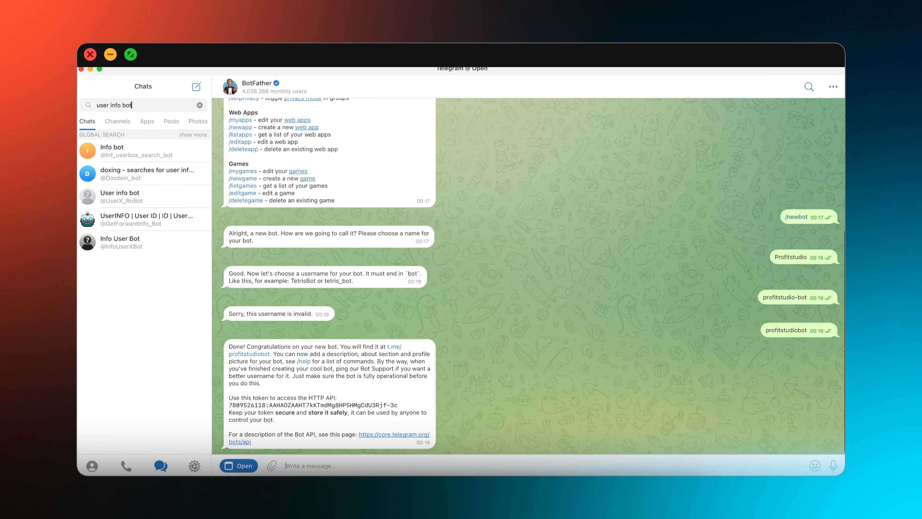
click(181, 203)
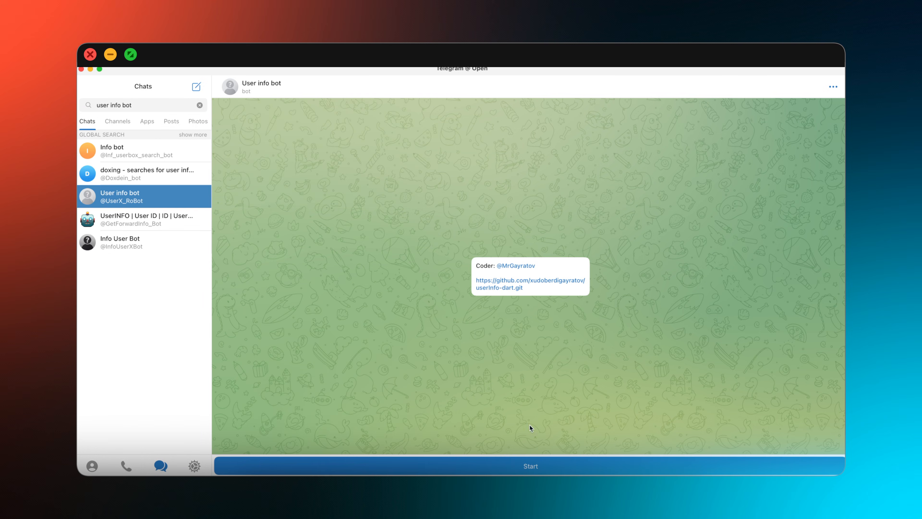
click(581, 465)
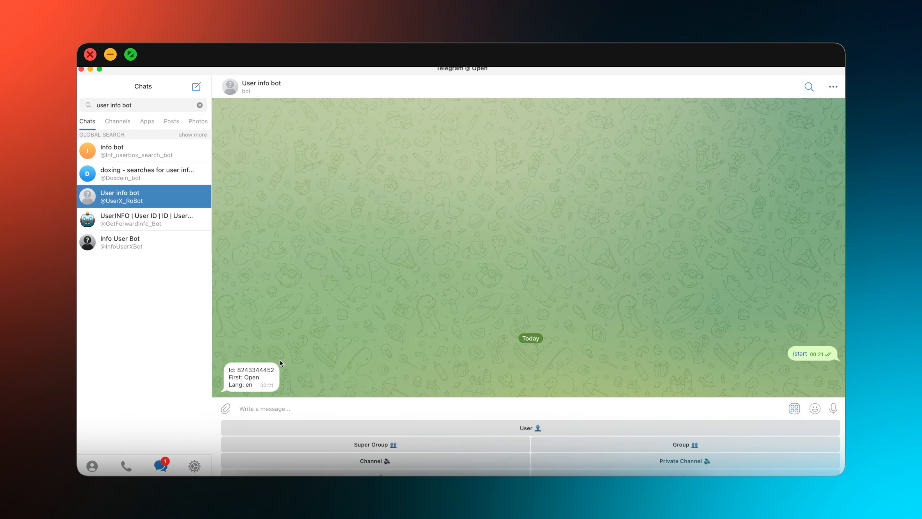
Copy the Telegram account ID from the bot's reply and paste it over the allowFrom placeholder in the OpenClaw config
double_click(266, 369)
key(super+c)
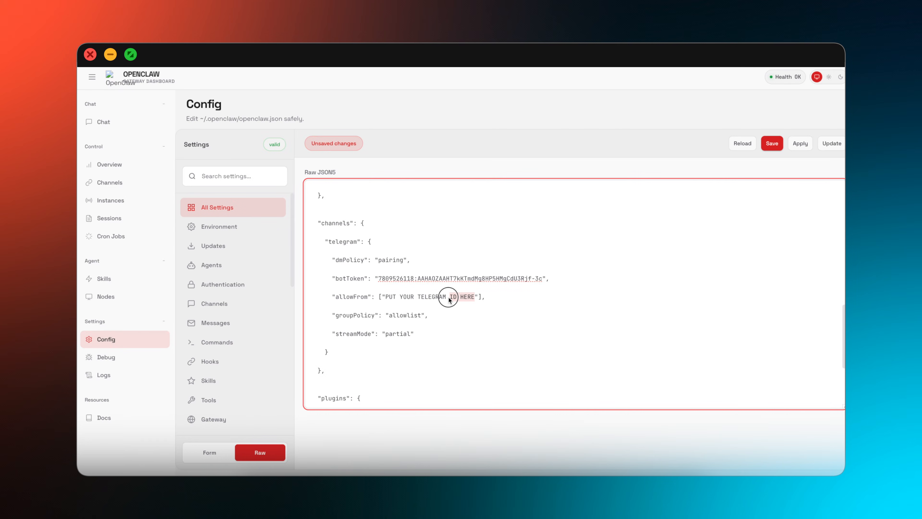
drag(478, 297, 387, 297)
key(super+v)
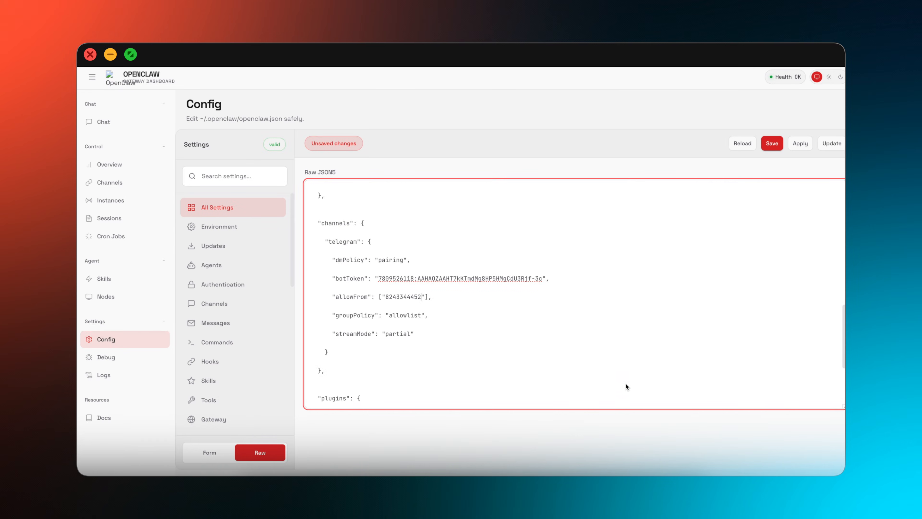
Save the OpenClaw configuration and check the Telegram status on the Channels page
click(778, 147)
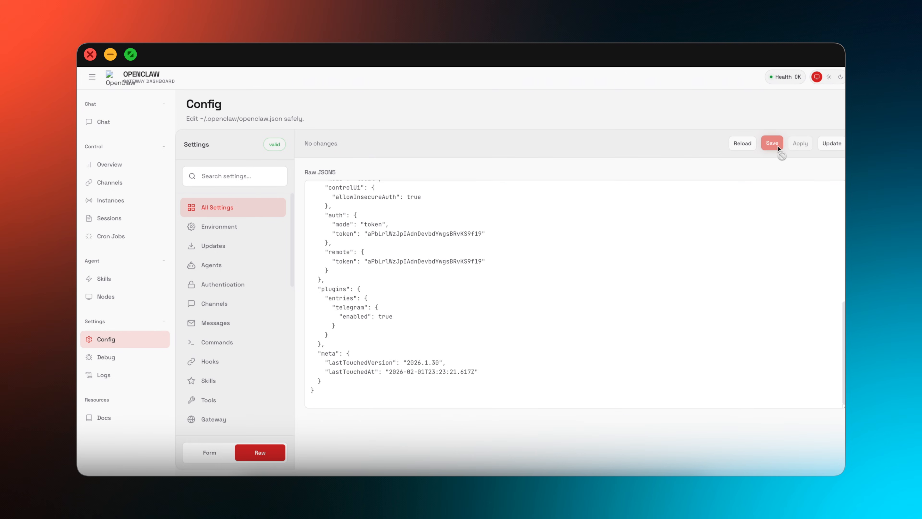
click(155, 183)
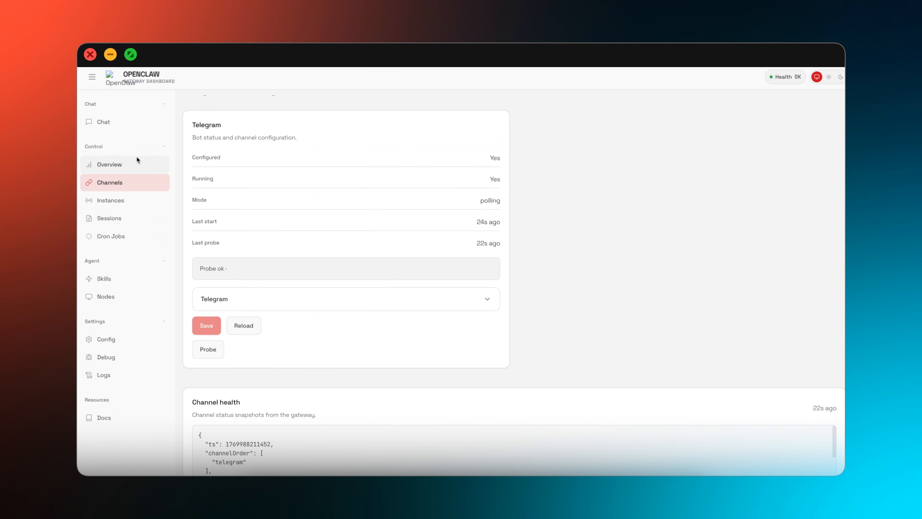
Check the gateway Overview page and send "Hi" in the dashboard's direct chat session
click(137, 159)
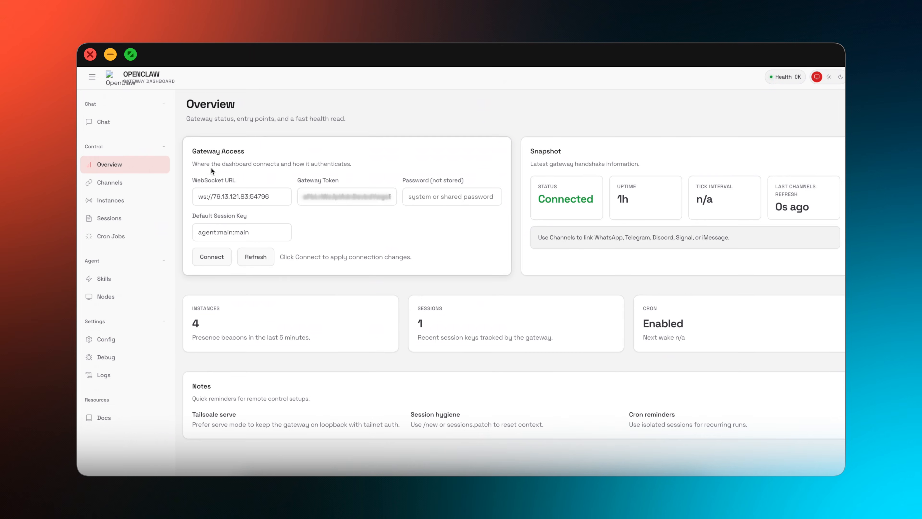
click(119, 120)
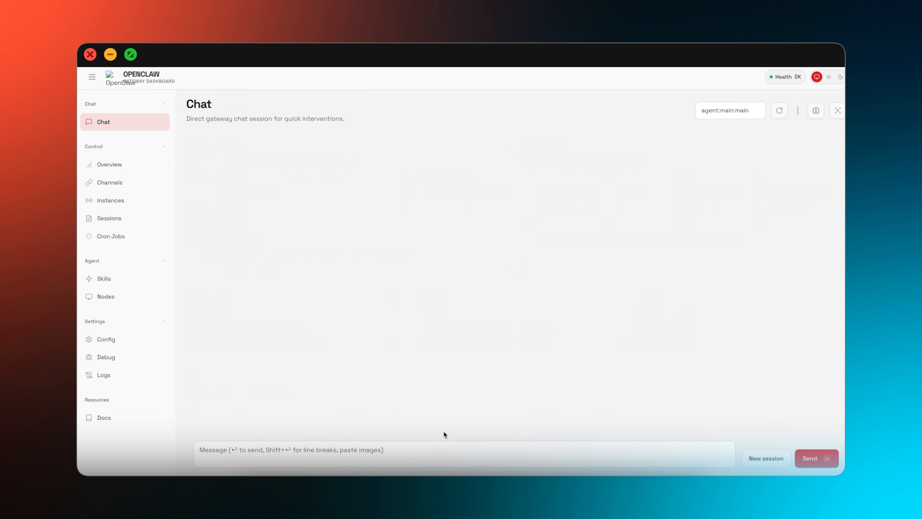
click(417, 452)
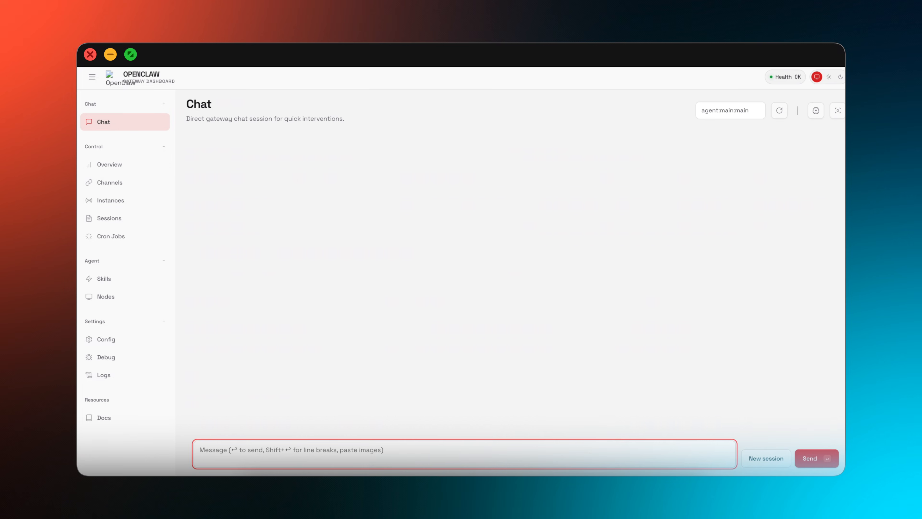
text(Hi)
key(Return)
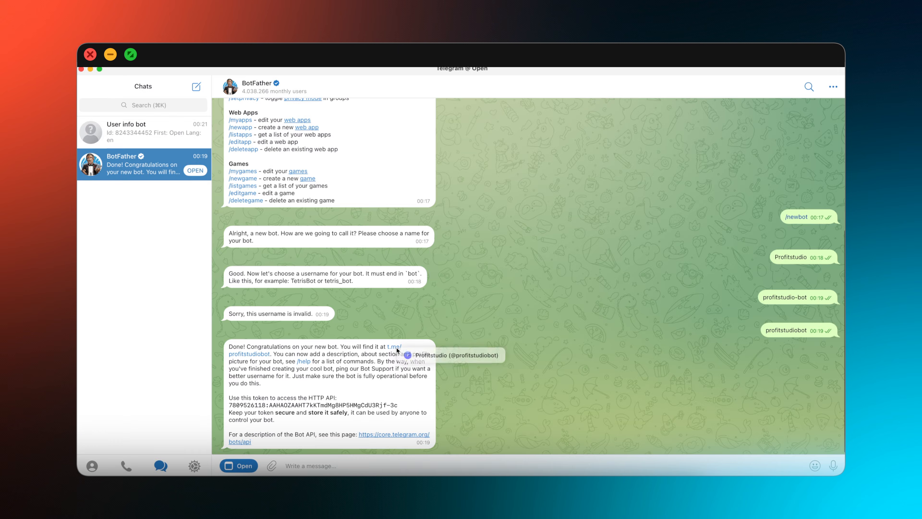
Switch to Telegram and start the Profitstudio bot from BotFather's link, and start building on the OpenAI platform from its API errors documentation
click(414, 357)
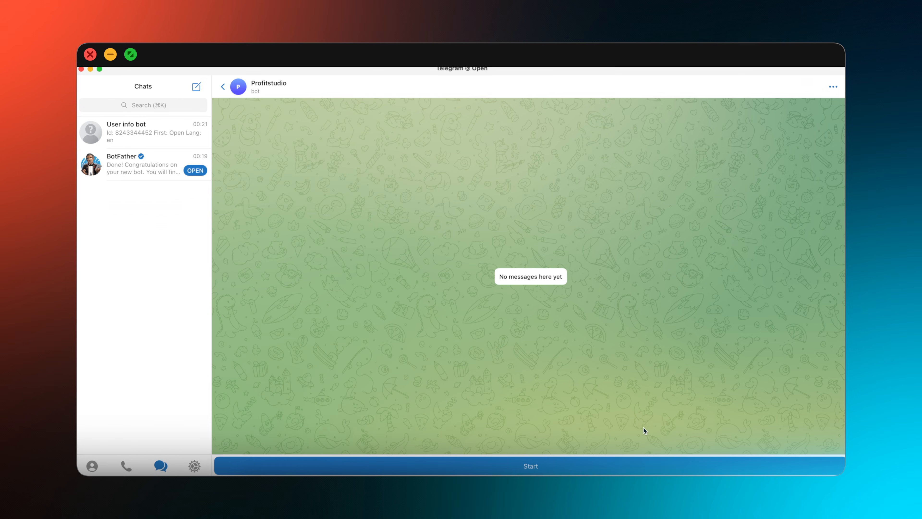
click(621, 463)
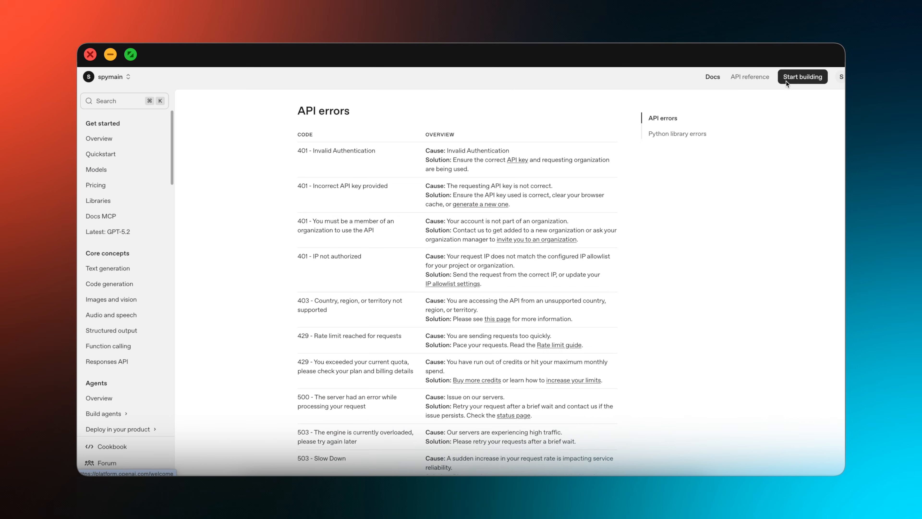
click(788, 82)
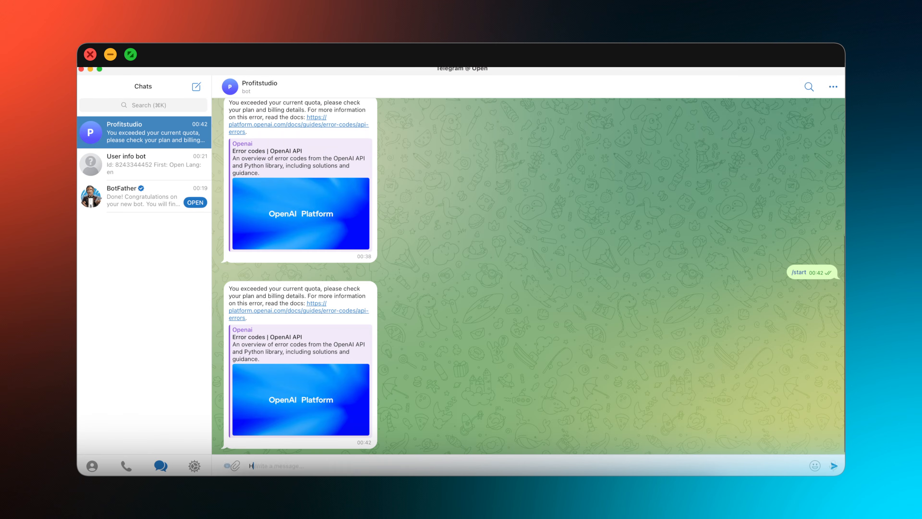
Send the Profitstudio bot "Hi" and answer its setup questions: own name, ProfitStudio, calm & efficient, 🚀, America/Los_Angeles, and research, summaries and YouTube tutorial ideas
text(Hi)
key(Return)
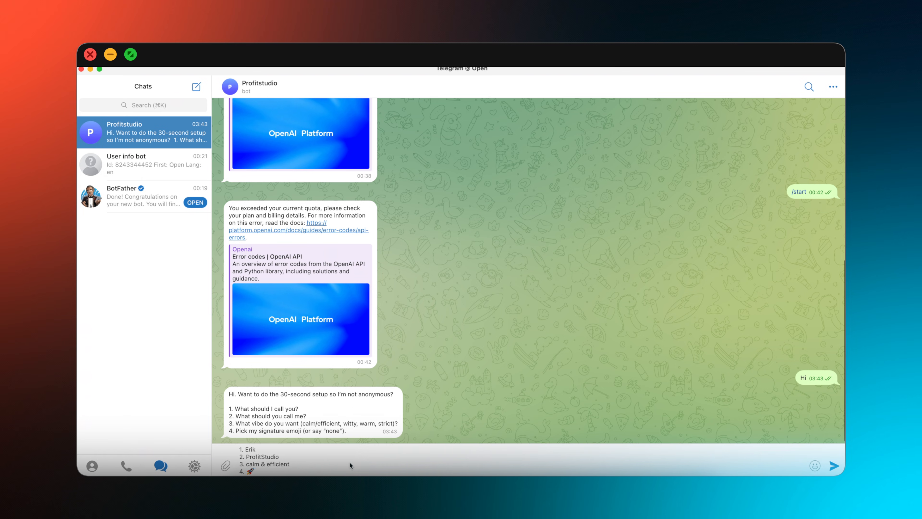
key(Return)
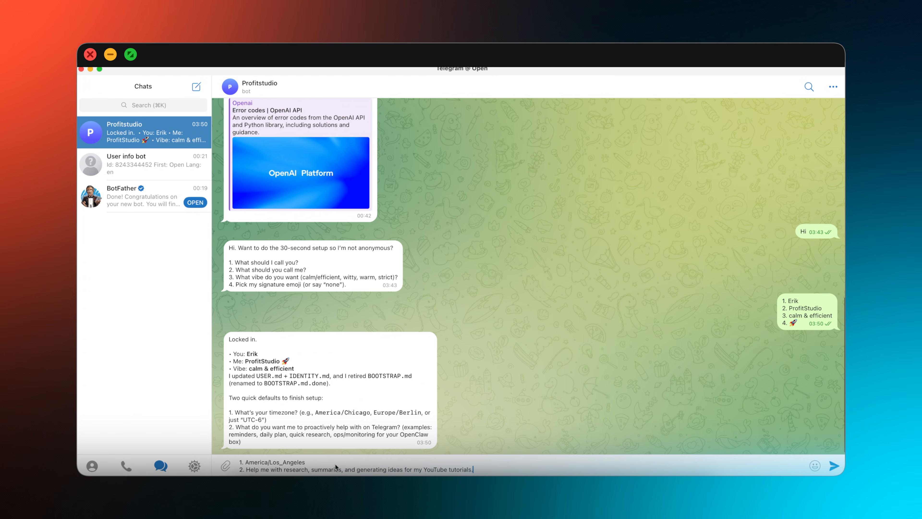
key(Return)
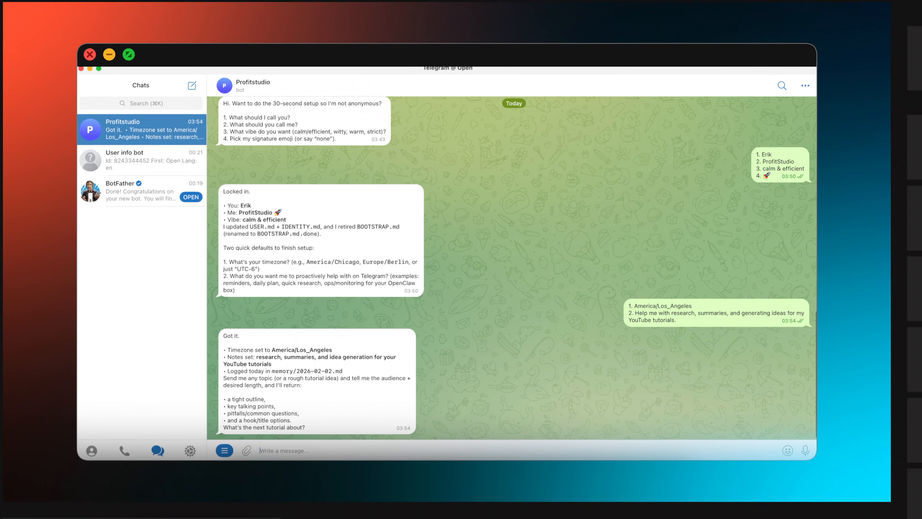
Send the Profitstudio bot a topic for the next tutorial and read back through its reply
key(Return)
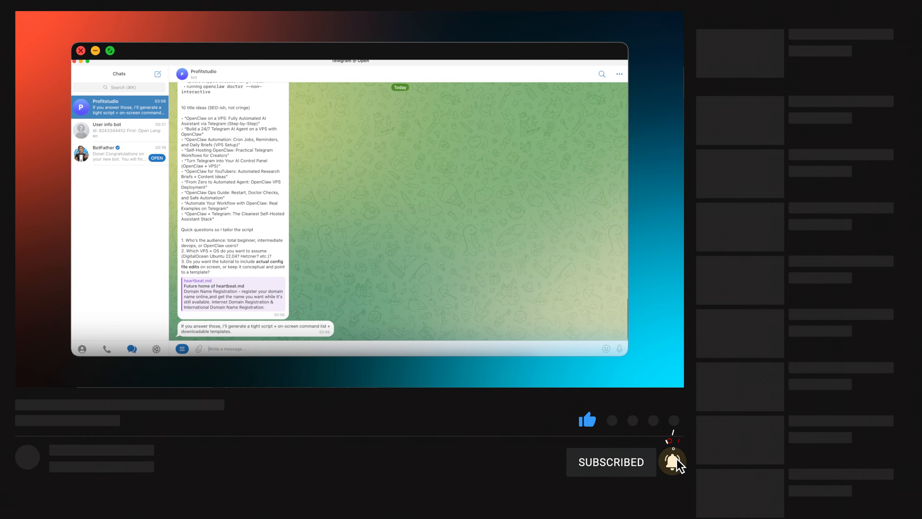
scroll(432, 264, up, 3)
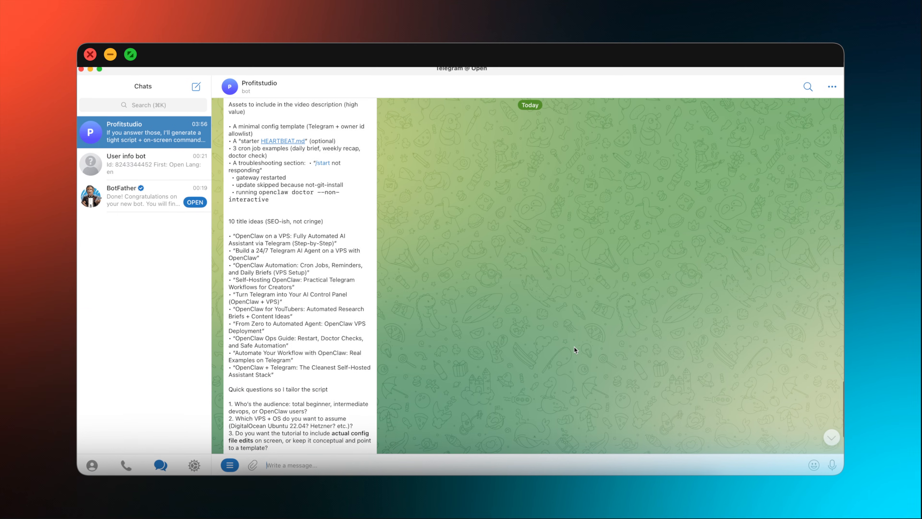
scroll(575, 347, up, 2)
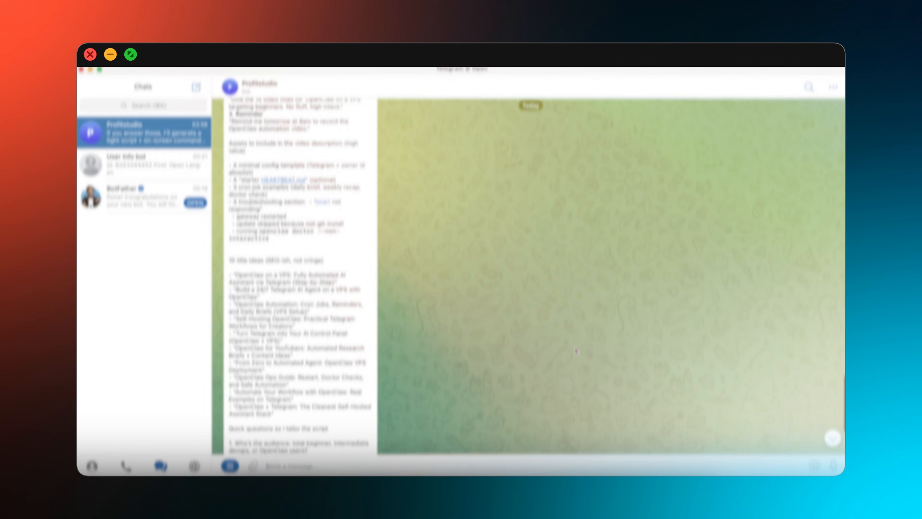